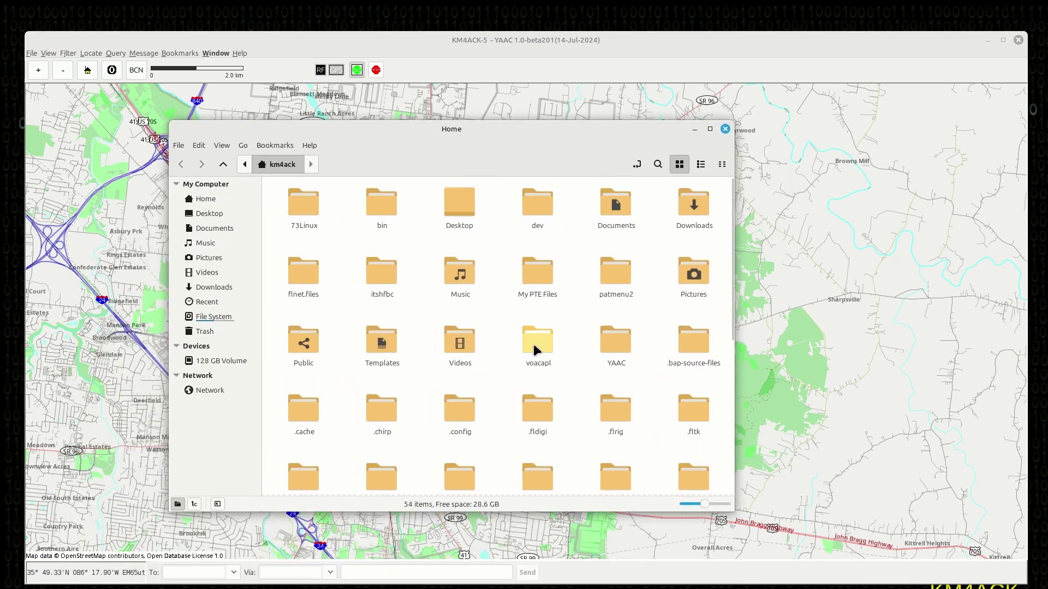
Check the Properties of YAAC's tiledir folder: 5.0 GB in 2,241 items
double_click(617, 340)
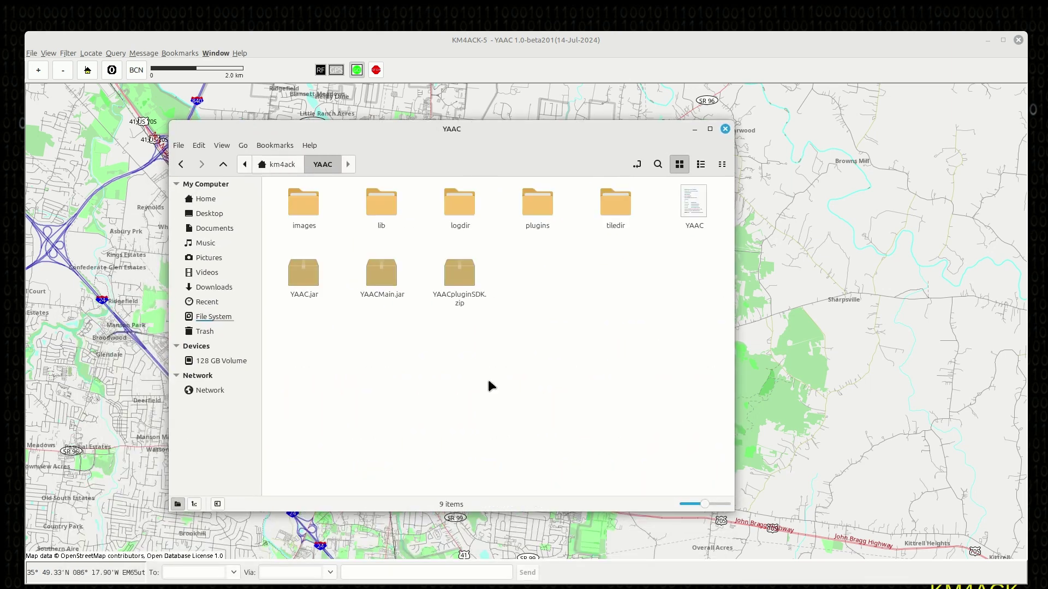
left_click(610, 206)
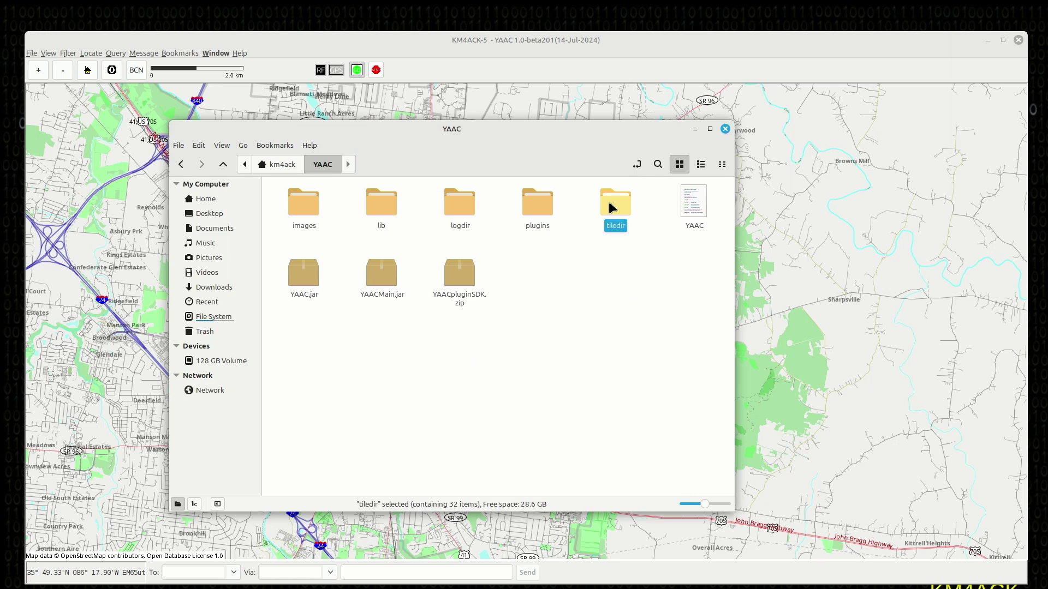
right_click(609, 203)
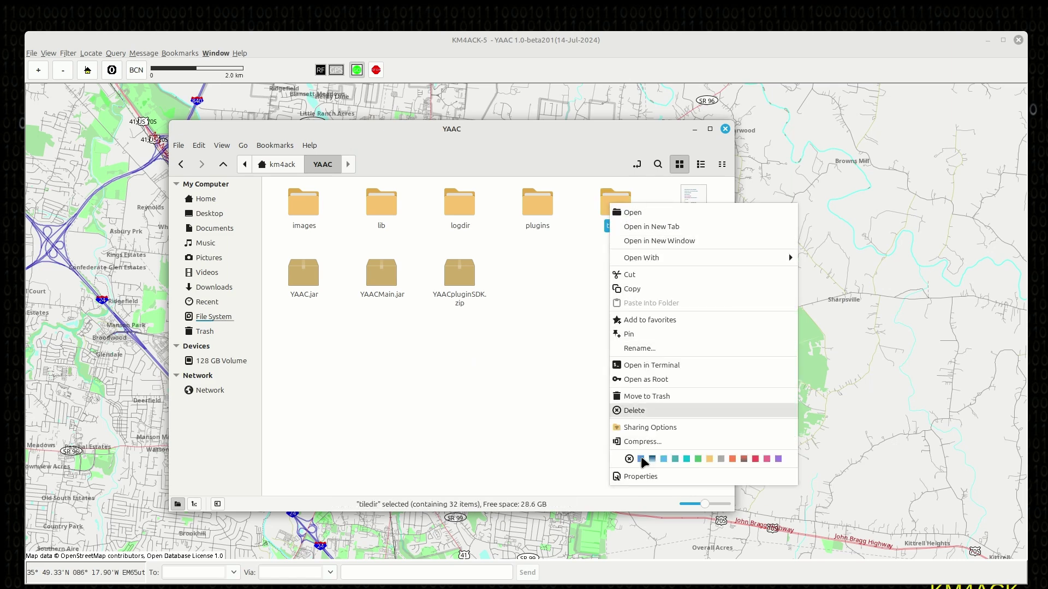
left_click(641, 476)
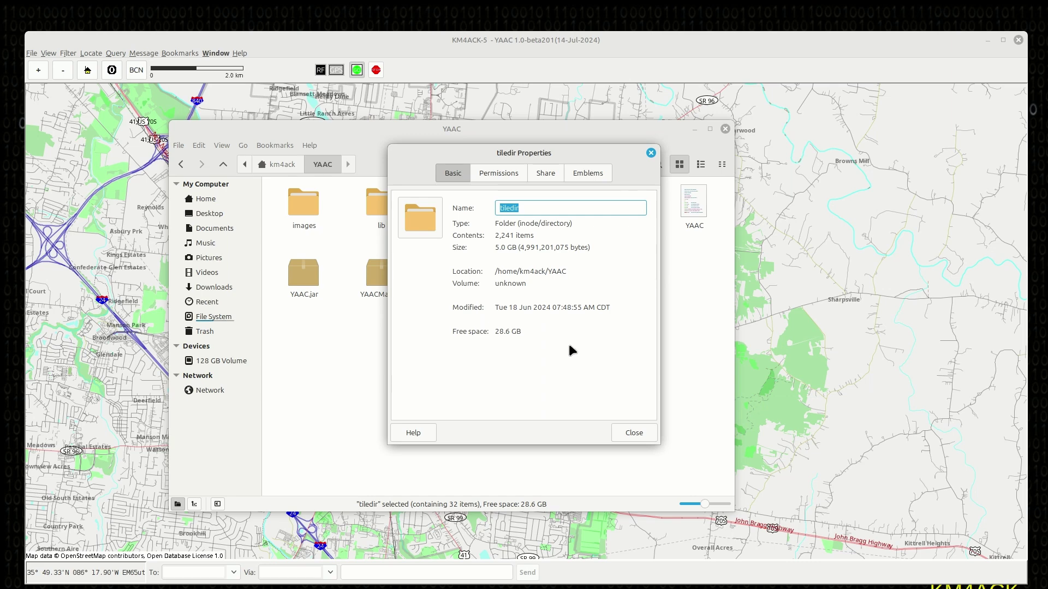
left_click(634, 434)
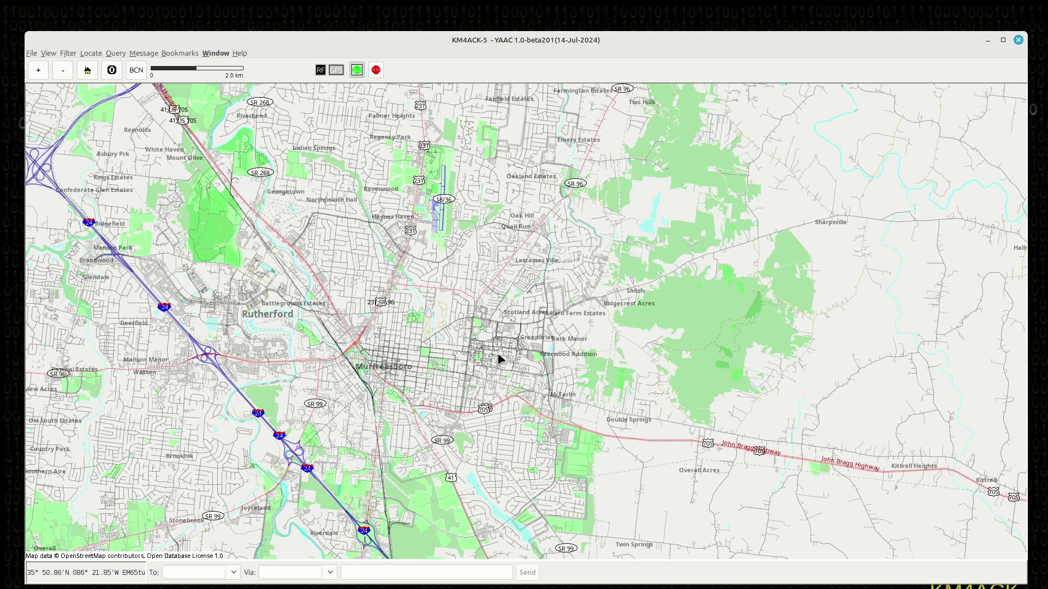
Zoom the offline map to a 0.20 km scale on MTSU campus buildings
scroll(499, 356, "up", 2)
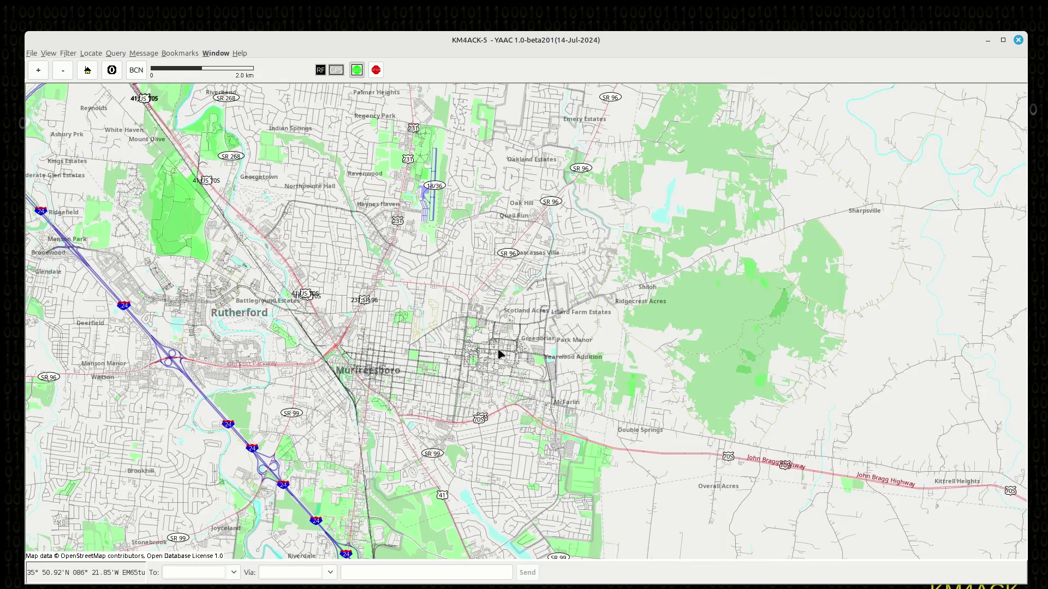
scroll(499, 355, "up", 1)
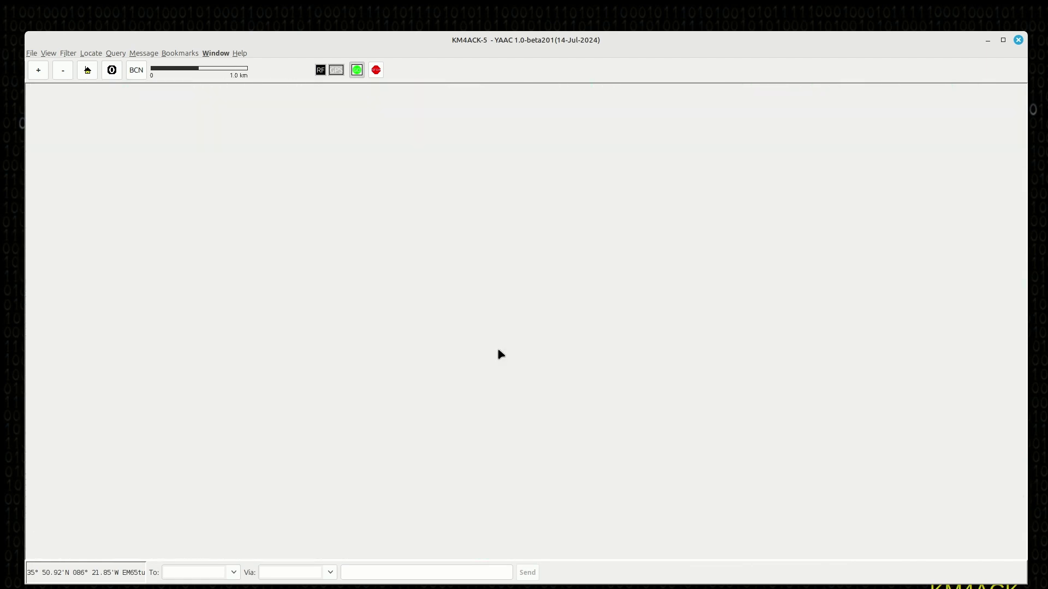
scroll(499, 355, "up", 2)
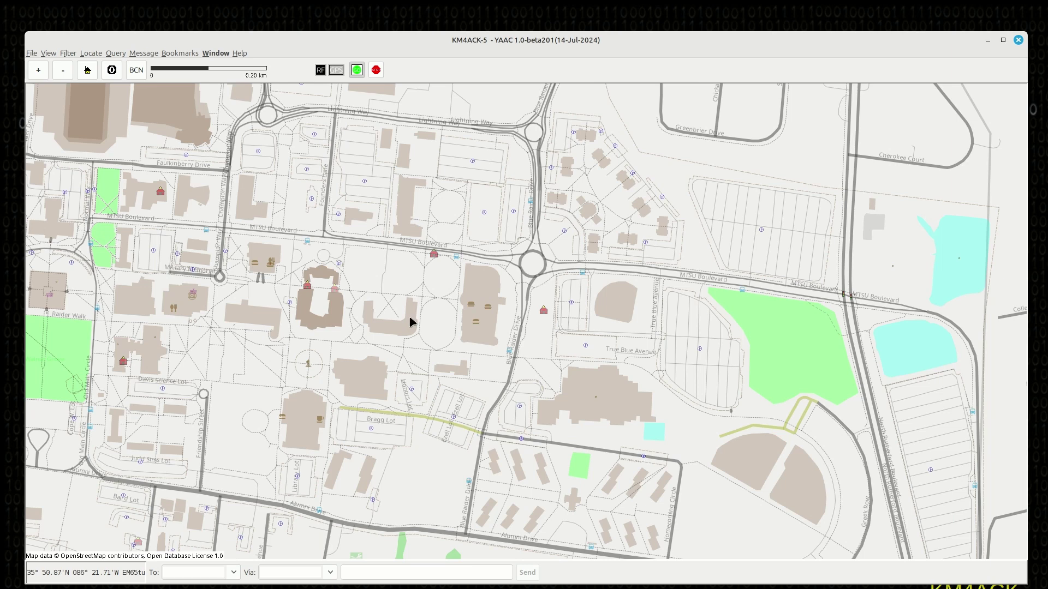
Inspect map features at the Student Union, playing field and Floyd Stadium, then zoom out slightly
left_click(473, 309)
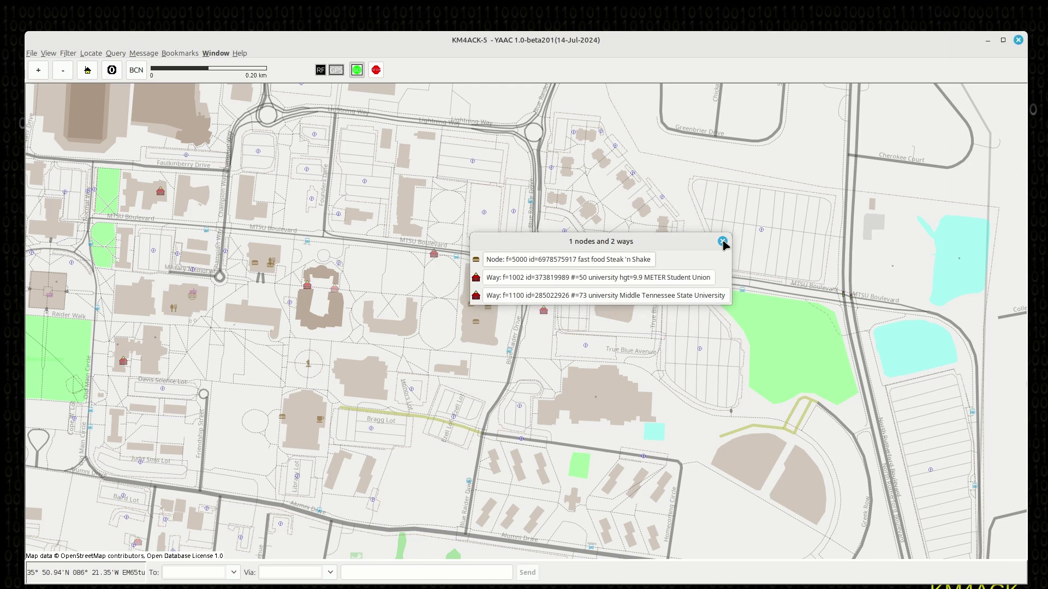
left_click(832, 200)
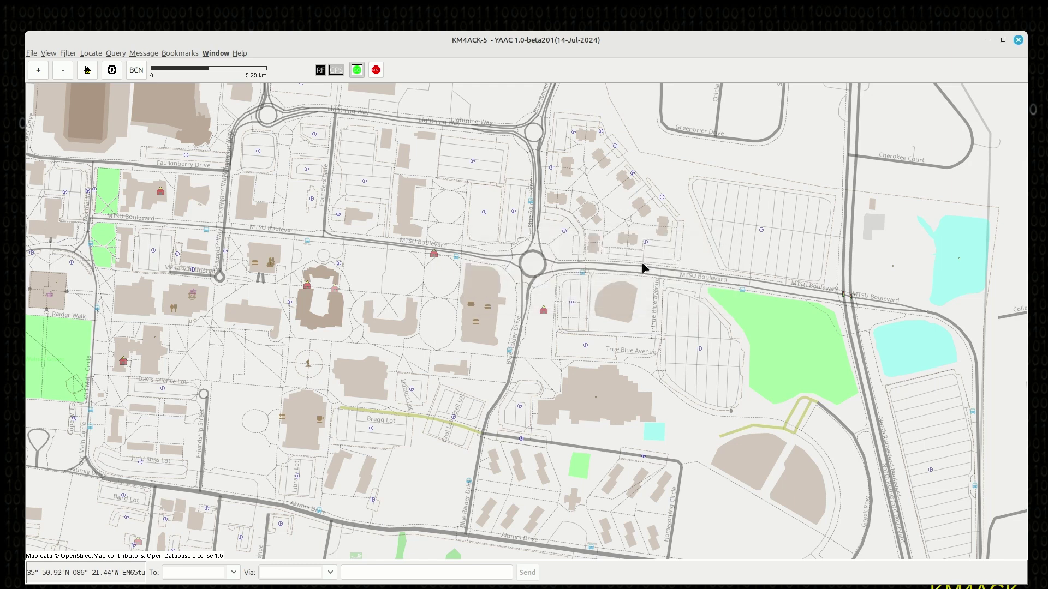
left_click(749, 460)
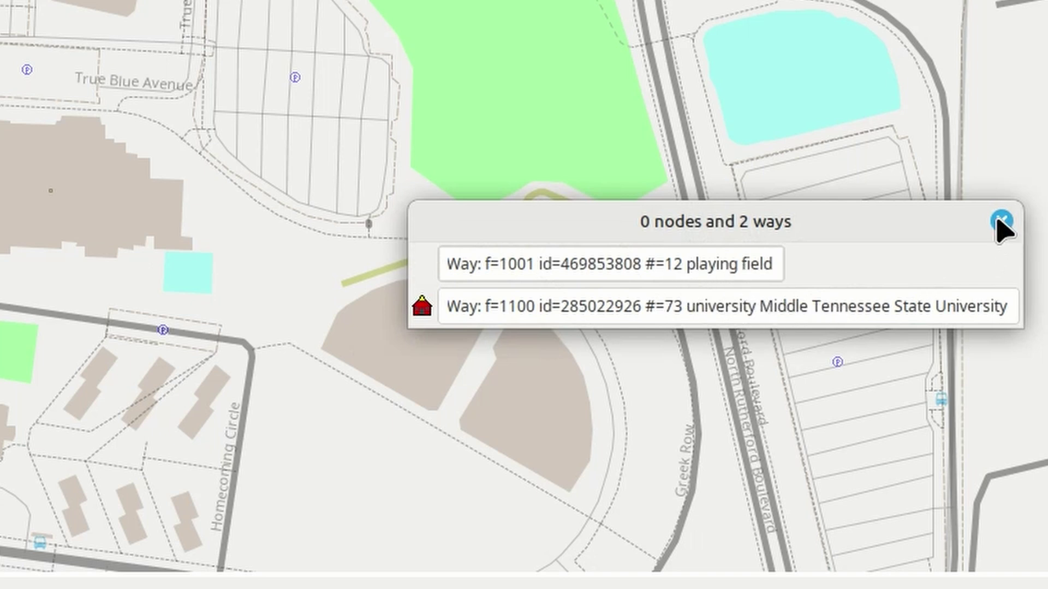
left_click(1002, 223)
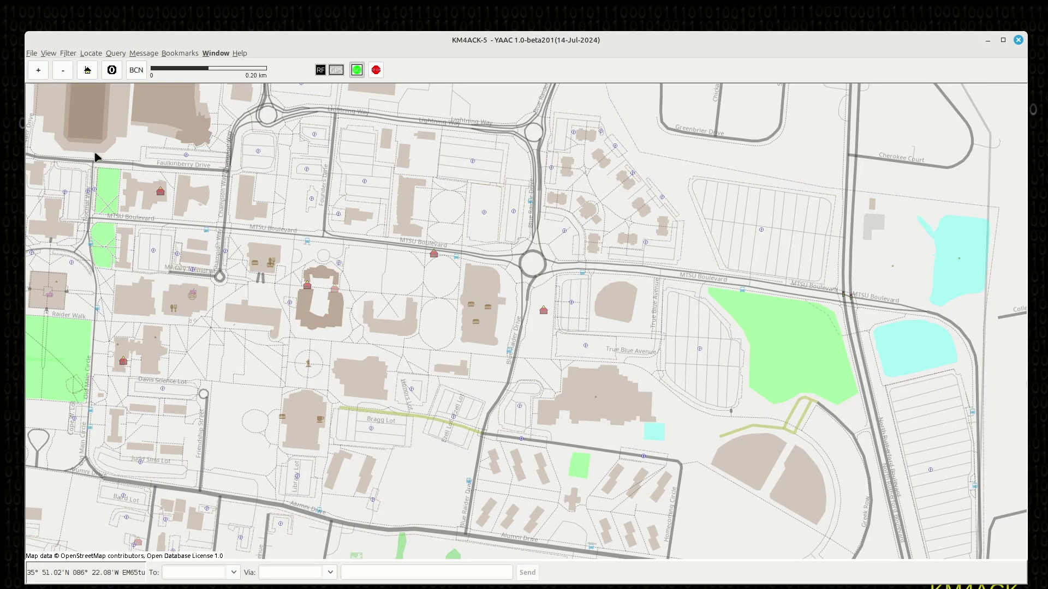
left_click(89, 117)
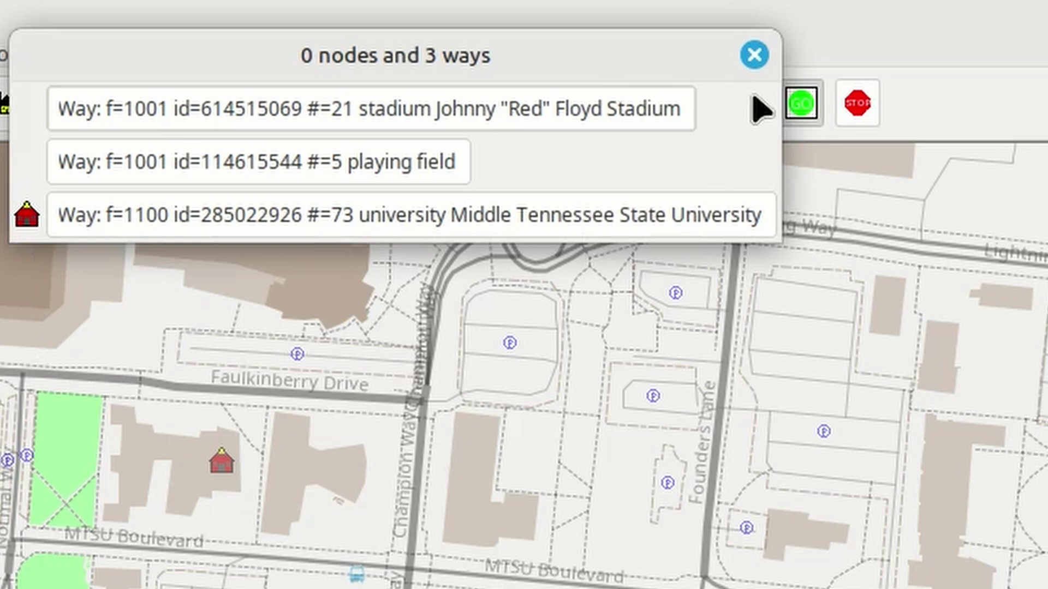
left_click(756, 57)
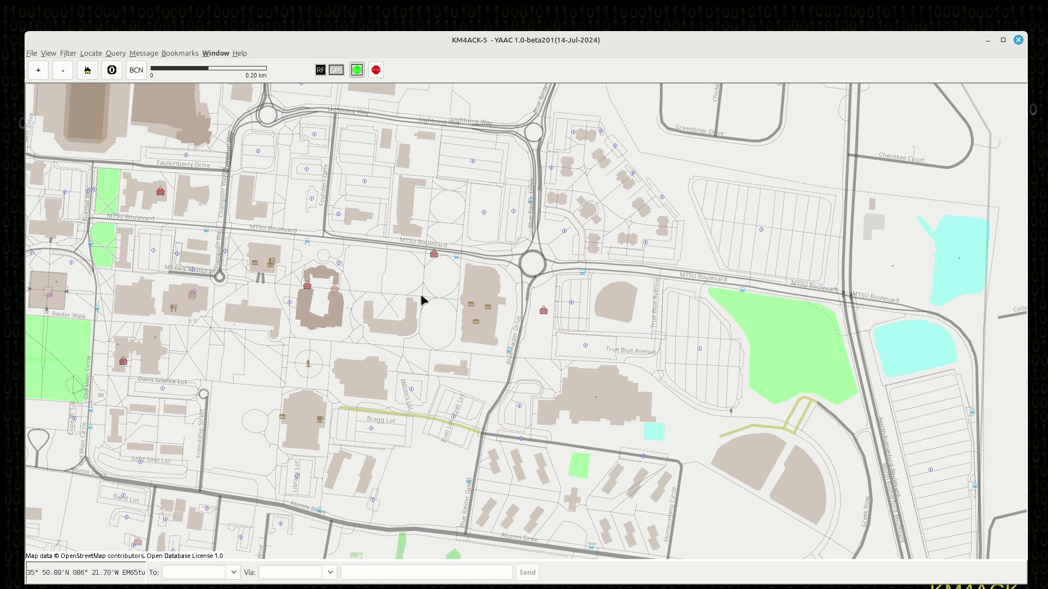
scroll(437, 297, "down", 1)
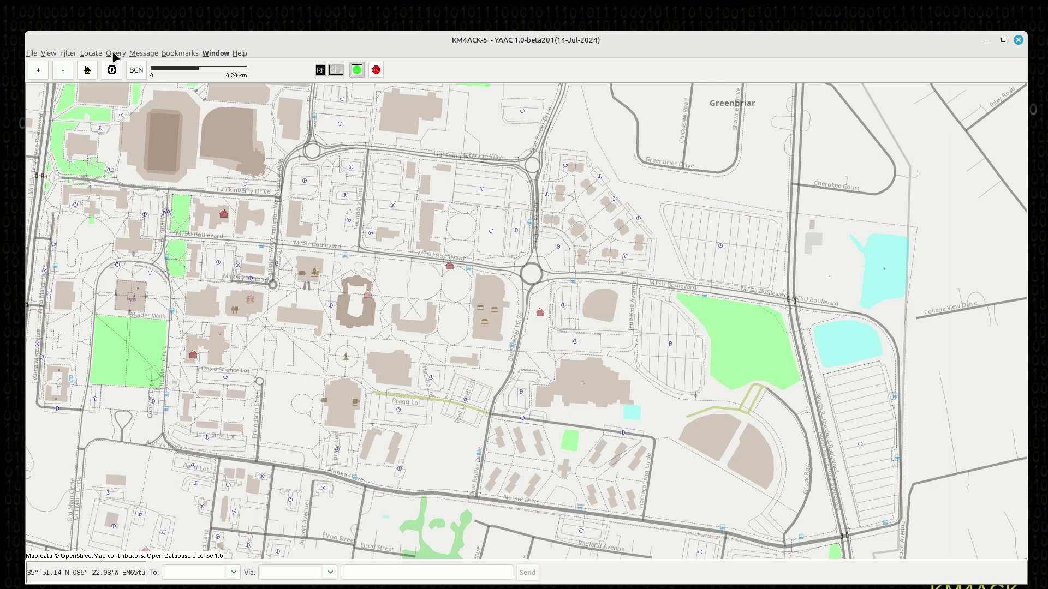
Open the Locate > Landmark search and set its maximum radius to 15 km
left_click(91, 54)
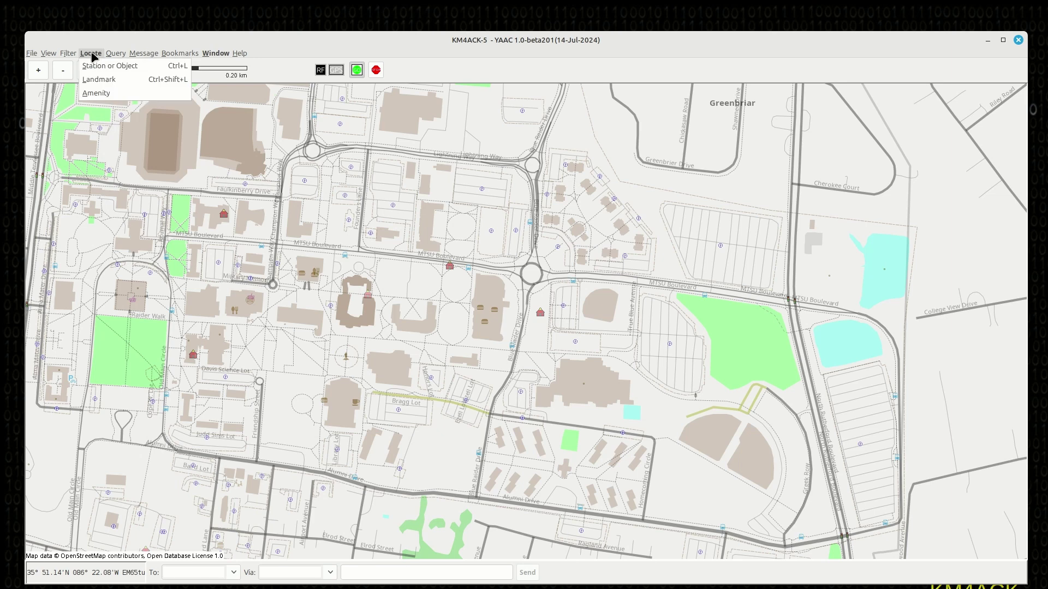
left_click(93, 80)
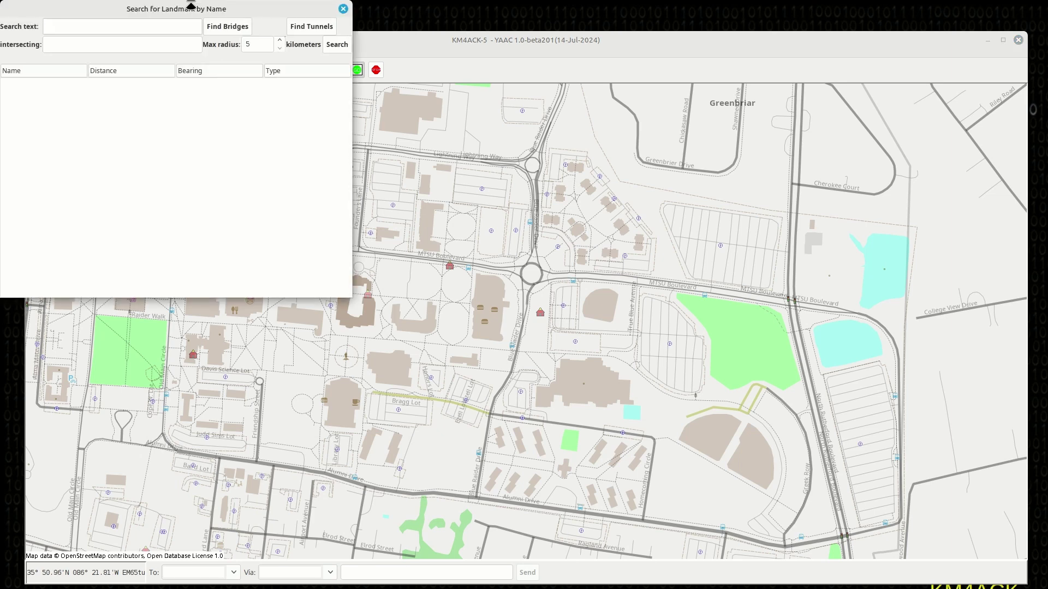
left_click_drag(191, 6, 493, 201)
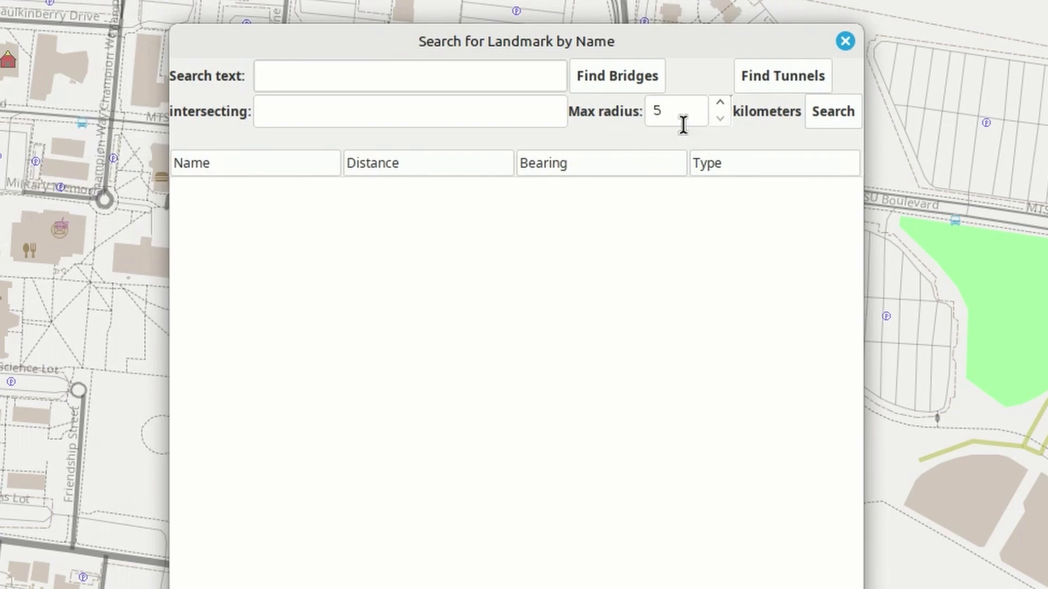
left_click(651, 110)
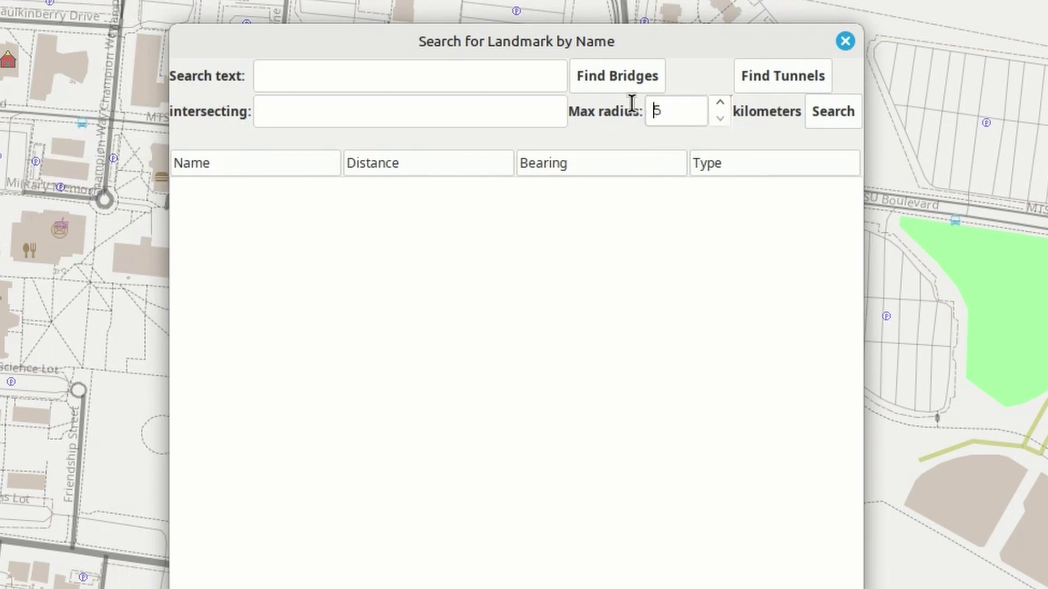
left_click_drag(650, 107, 682, 114)
type("15")
Search landmarks for 'Main', review the matching streets and apartments, then close the search
left_click(343, 77)
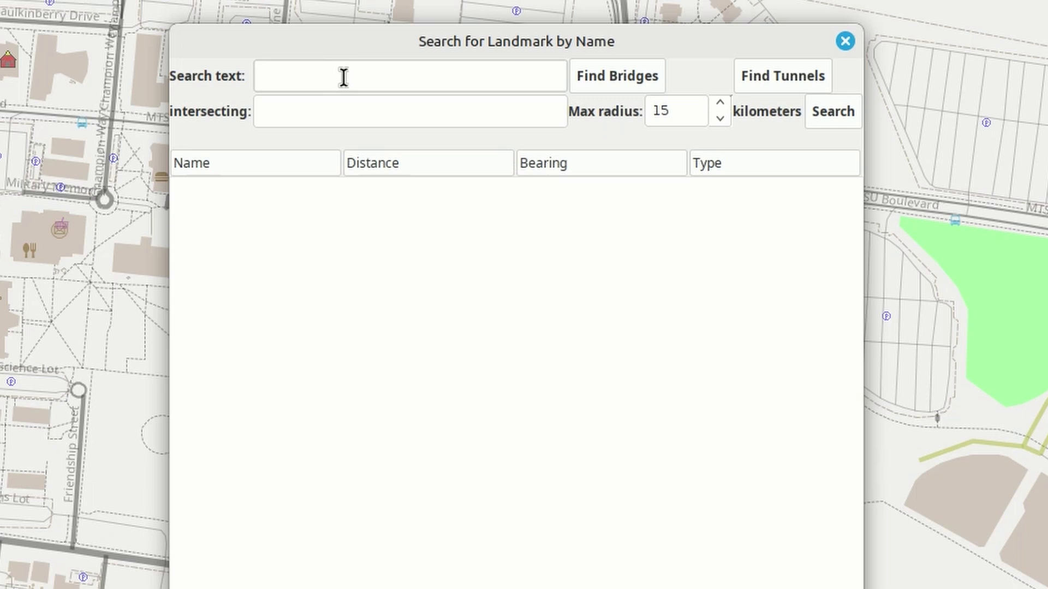
type("Main")
key("Return")
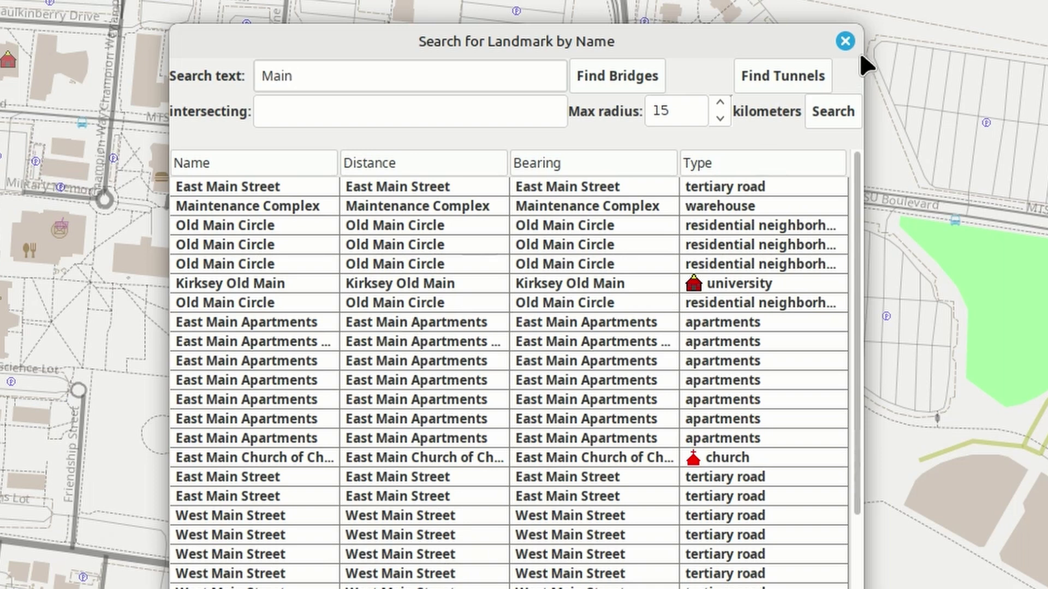
left_click(846, 40)
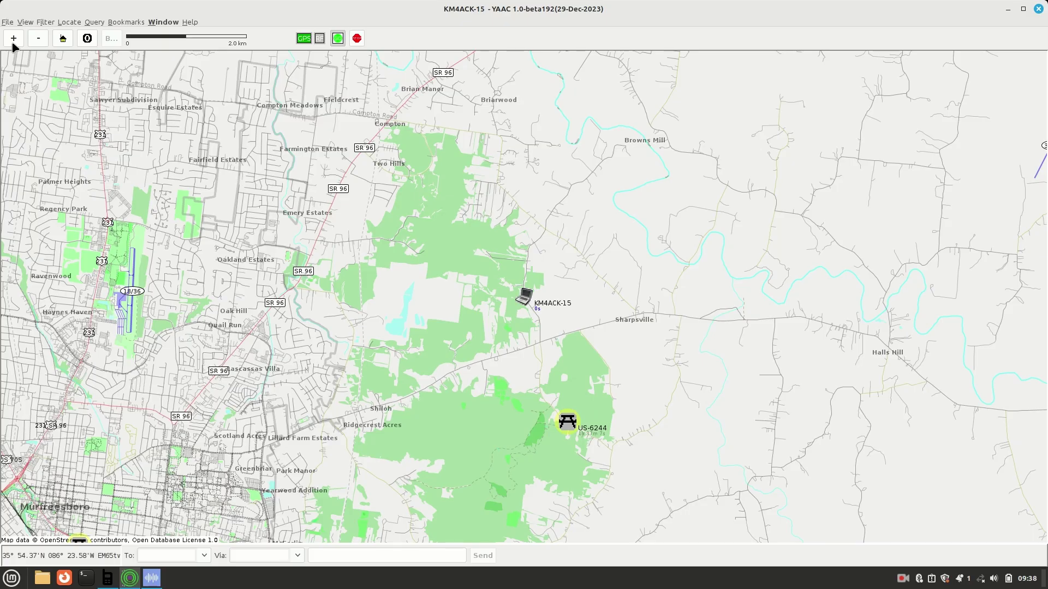
left_click(12, 44)
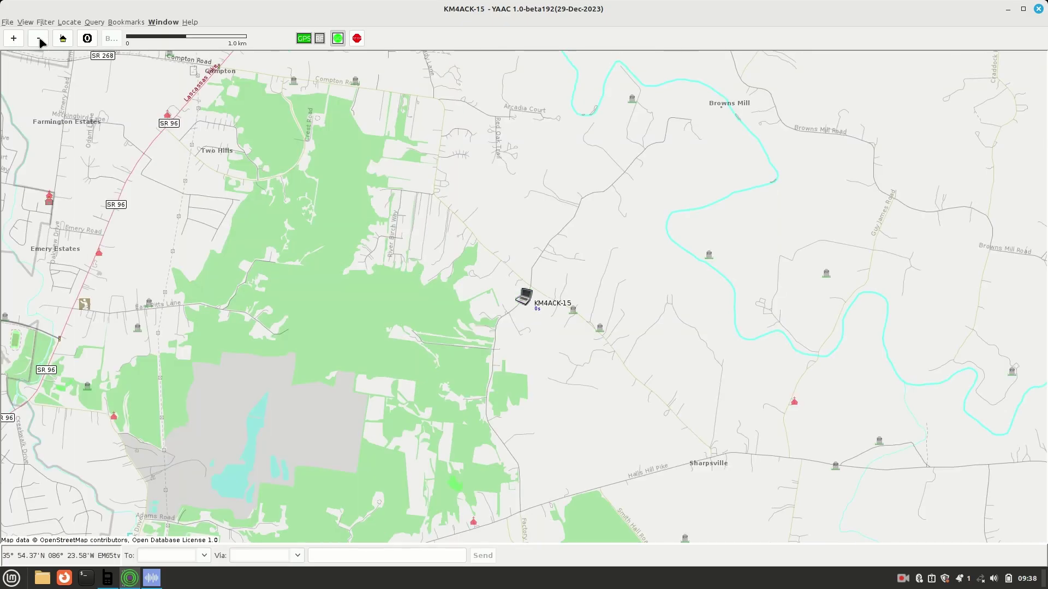
left_click(39, 39)
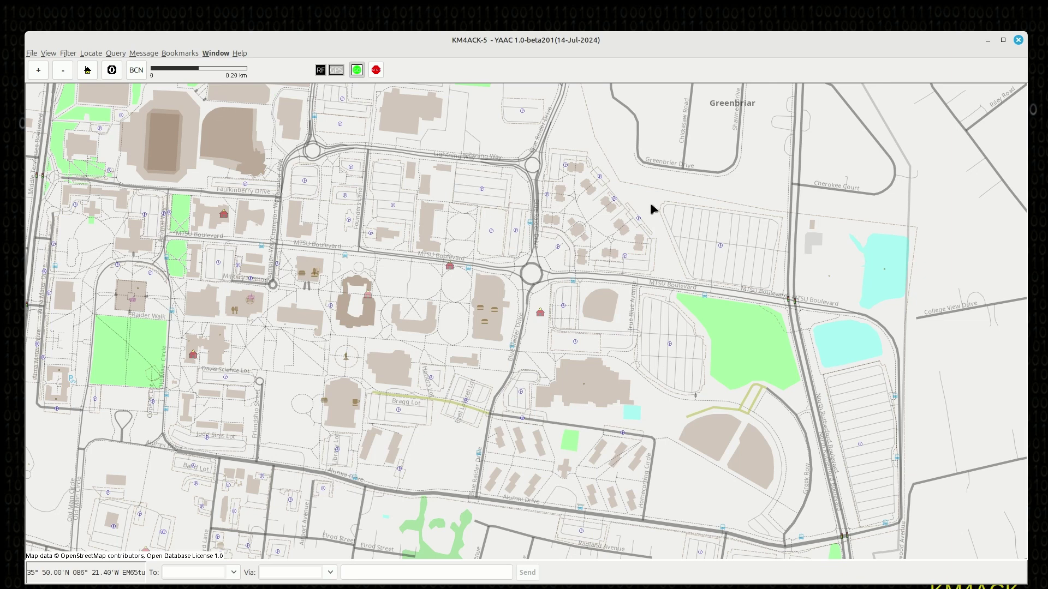
Zoom out to a 1000 km scale showing North America and where offline tiles end
scroll(533, 357, "down", 3)
scroll(534, 357, "down", 2)
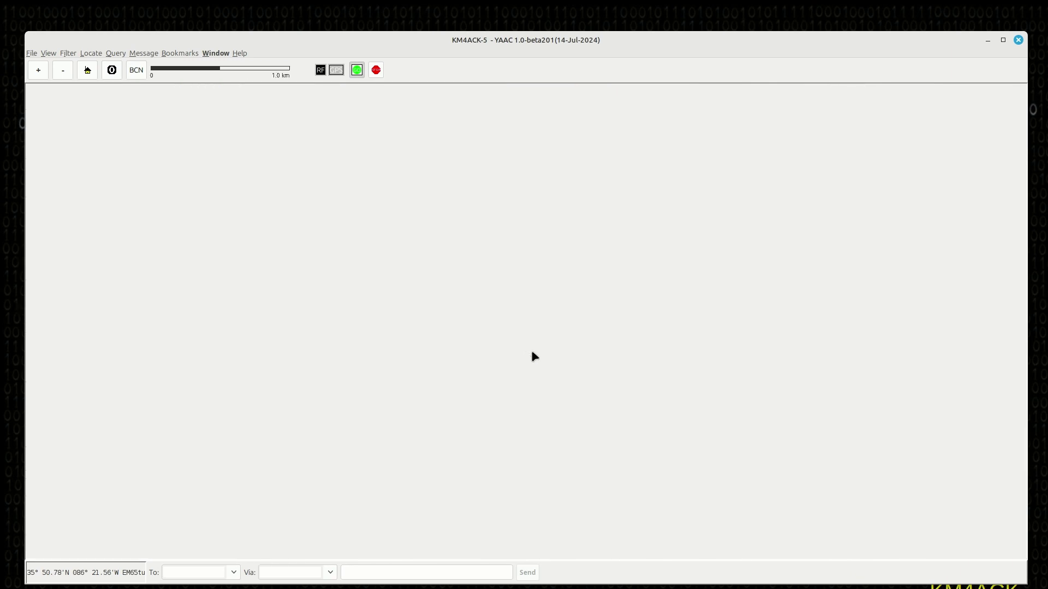
scroll(533, 356, "down", 2)
scroll(534, 355, "down", 1)
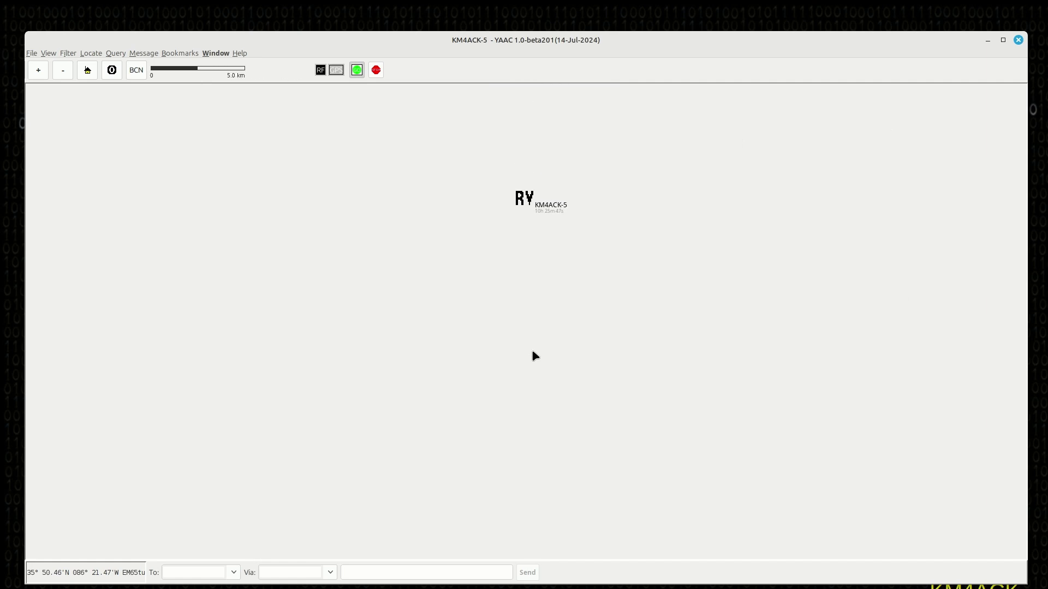
scroll(535, 356, "down", 2)
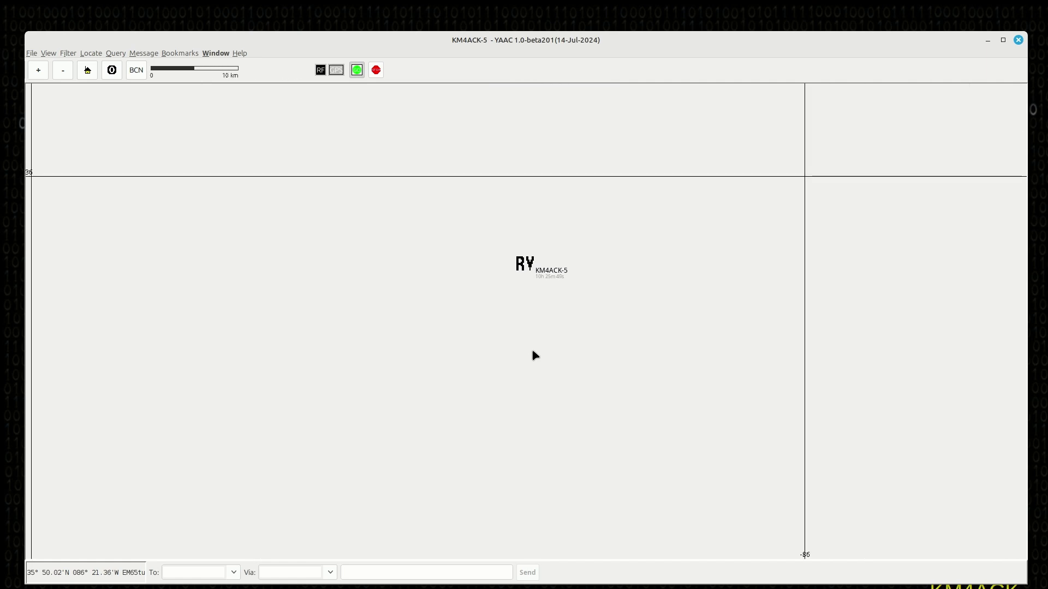
scroll(535, 356, "down", 2)
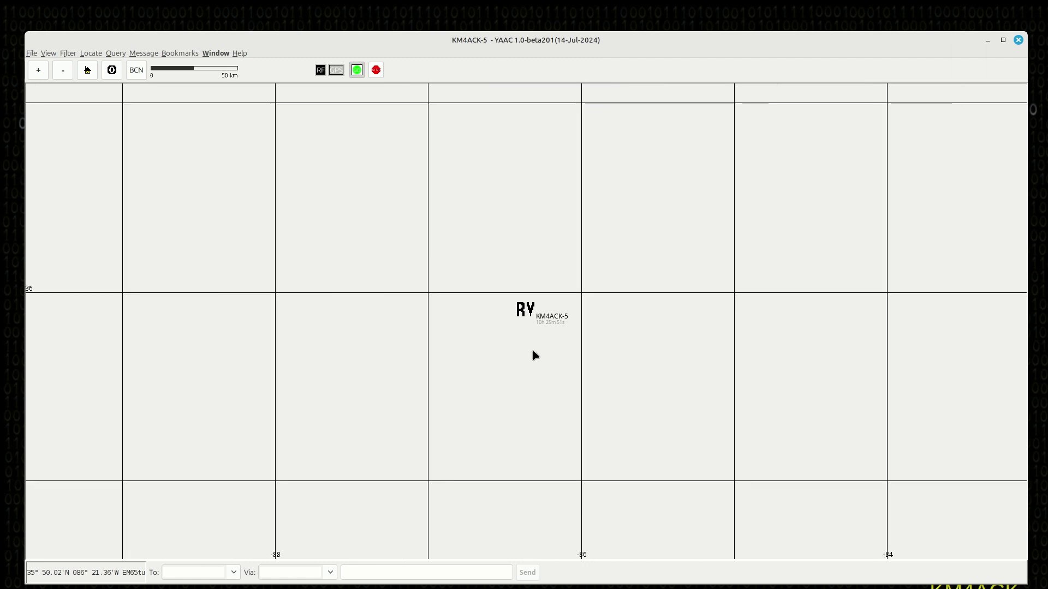
scroll(281, 346, "down", 2)
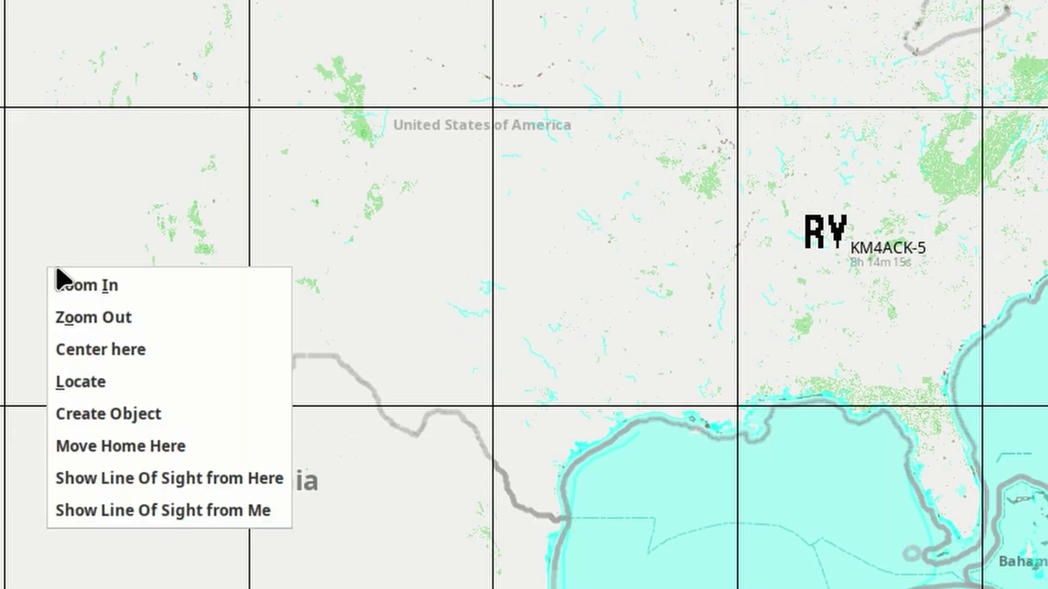
Move the KM4ACK-5 home station to the chosen spot farther west
left_click(121, 450)
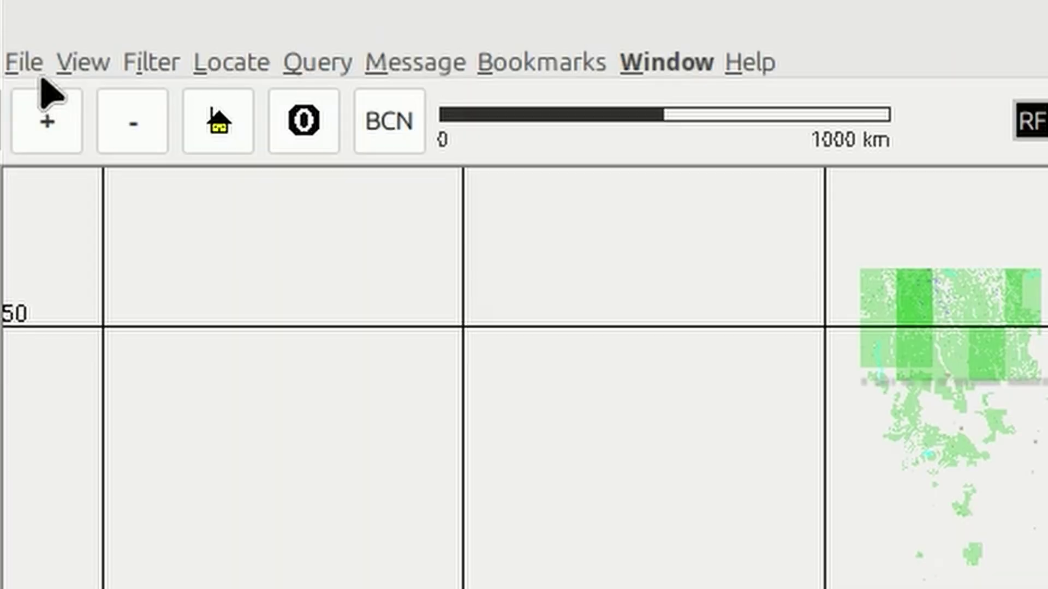
Bring up the Load tiles from server dialog via File > OpenStreetMap > Download Pre-Imported Tiles
left_click(22, 64)
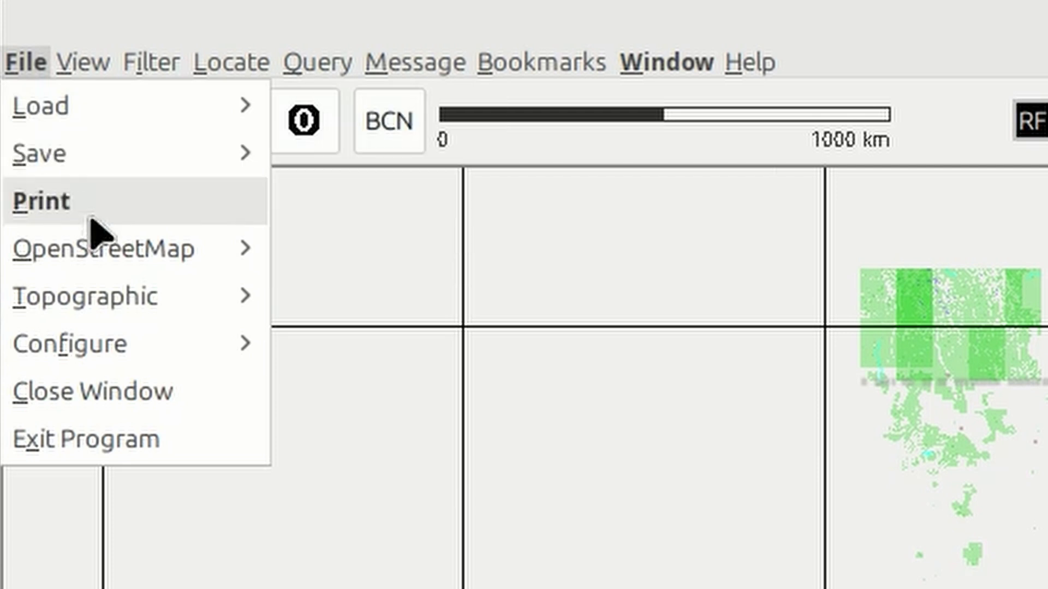
mouse_move(136, 256)
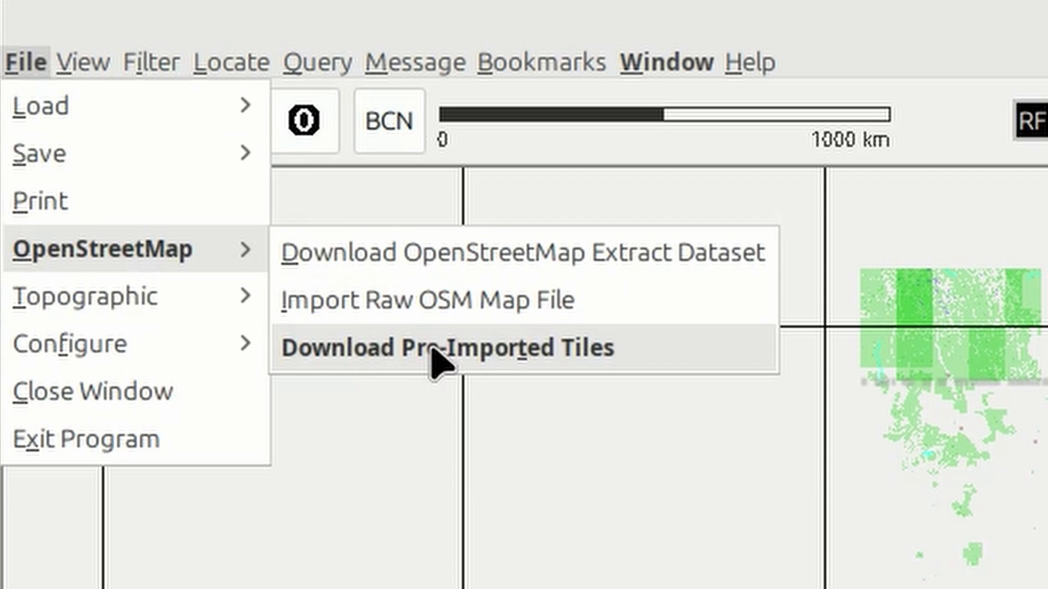
key("Return")
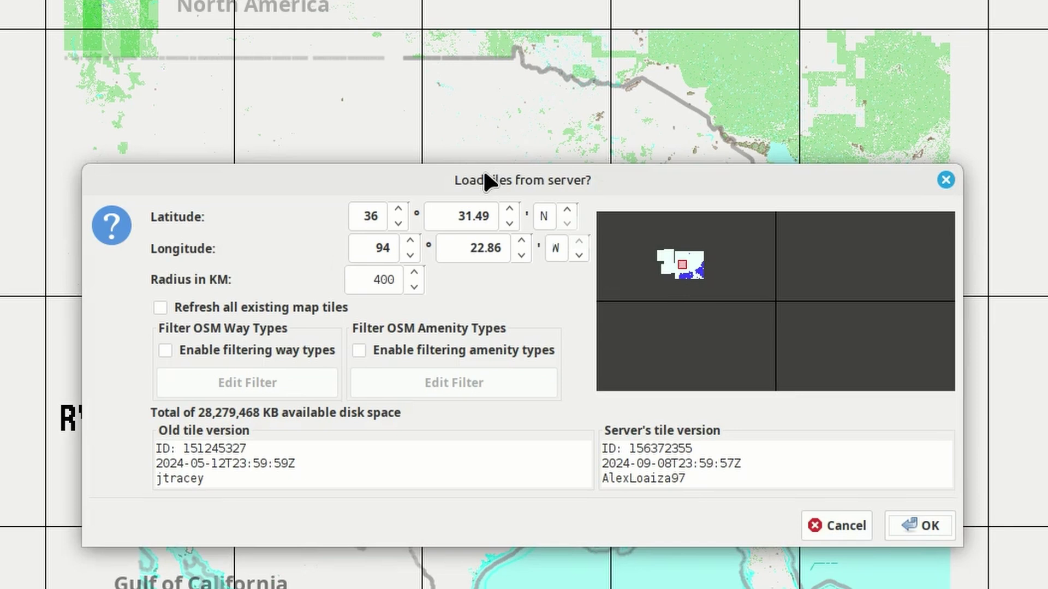
left_click_drag(483, 169, 556, 128)
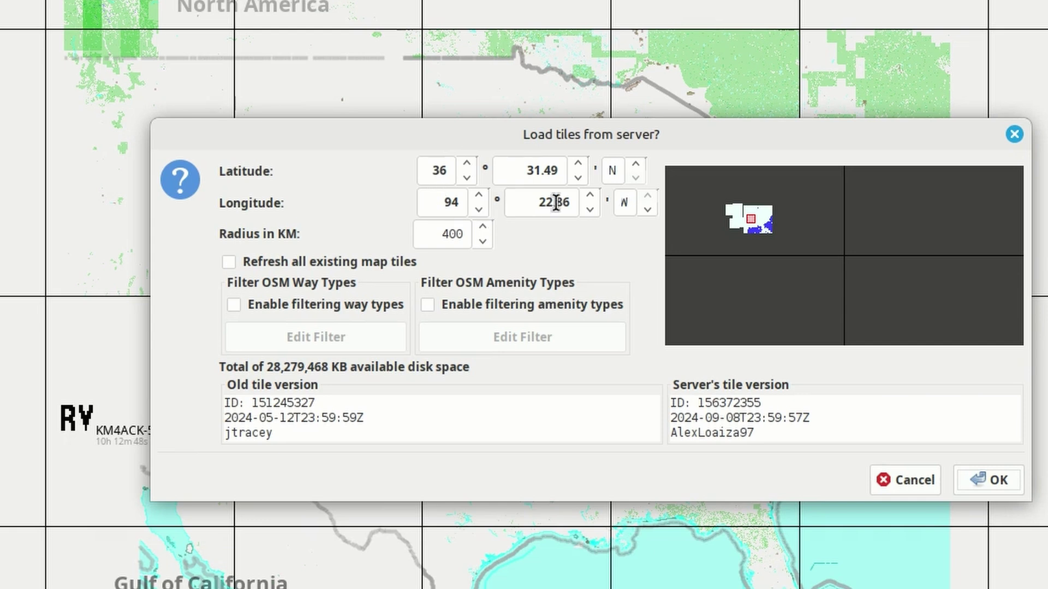
Change the tile download radius from 400 to 100 km and start the download
left_click(443, 234)
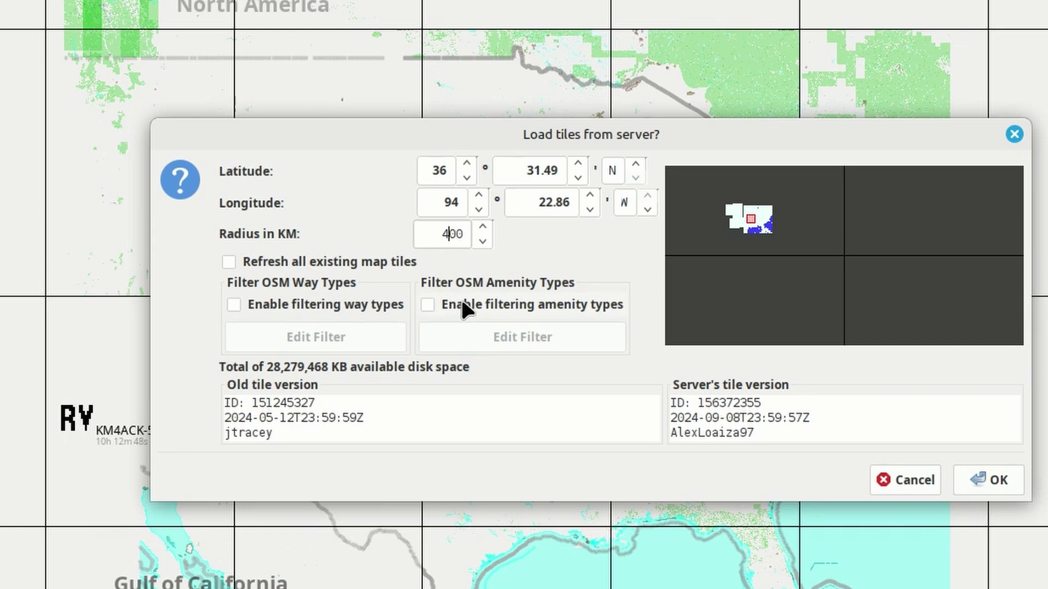
key("BackSpace")
type("1")
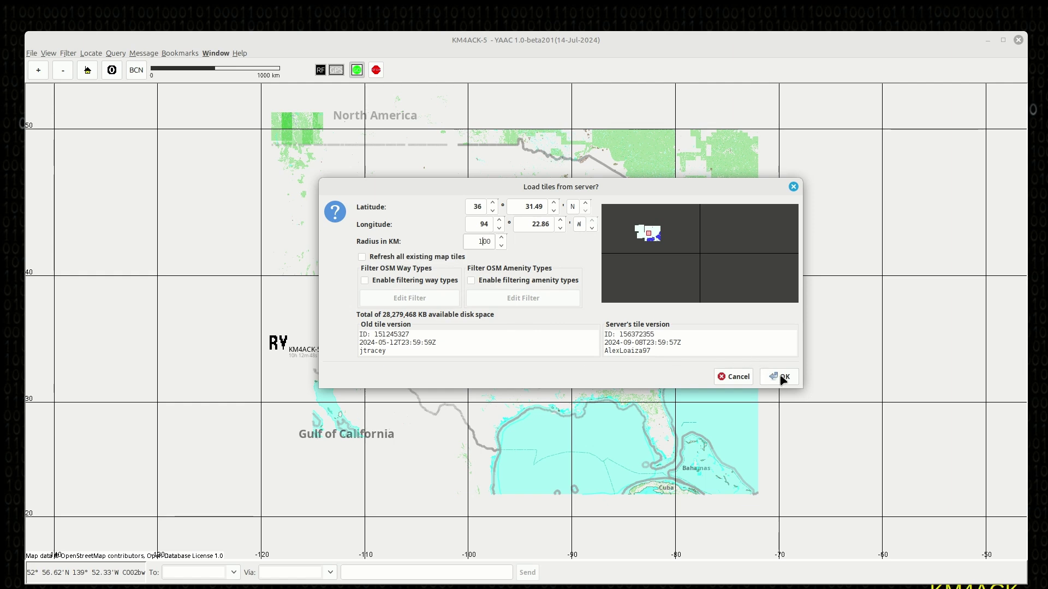
left_click(781, 377)
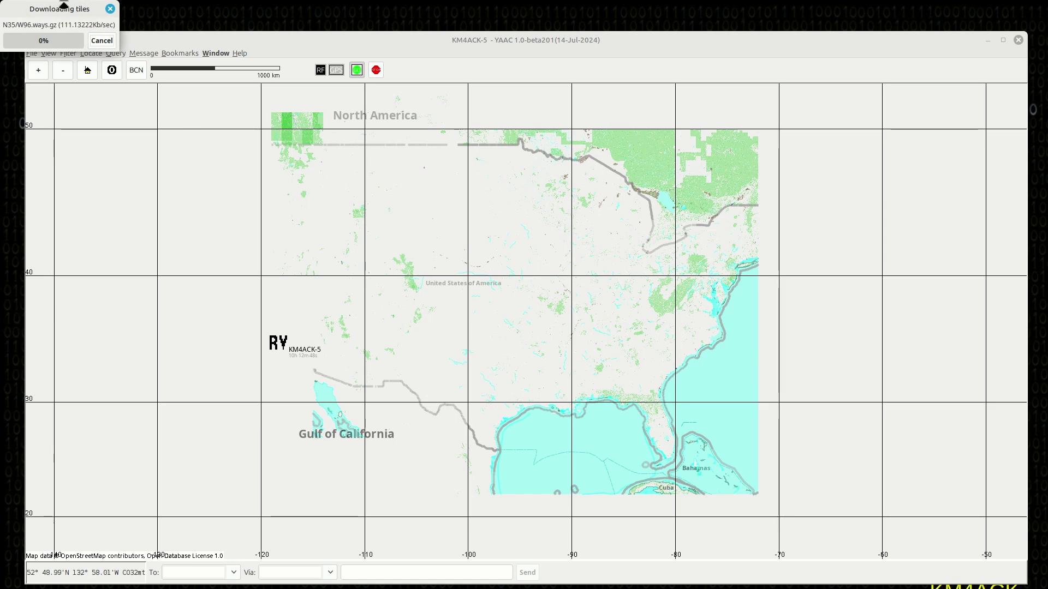
Center the map on station KM4ACK-5 and zoom in closely around it
left_click_drag(64, 5, 475, 236)
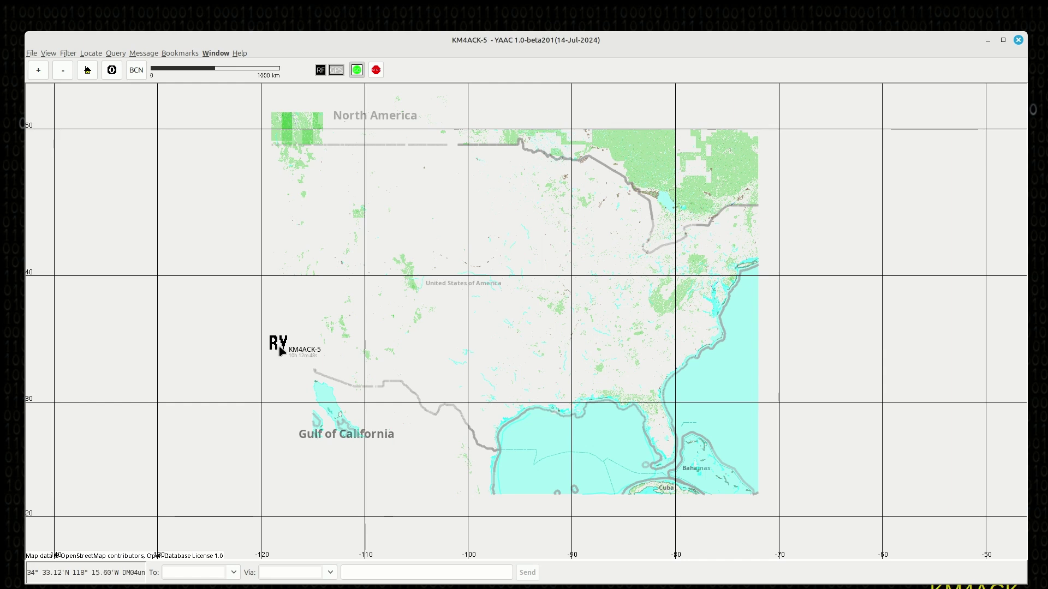
right_click(280, 347)
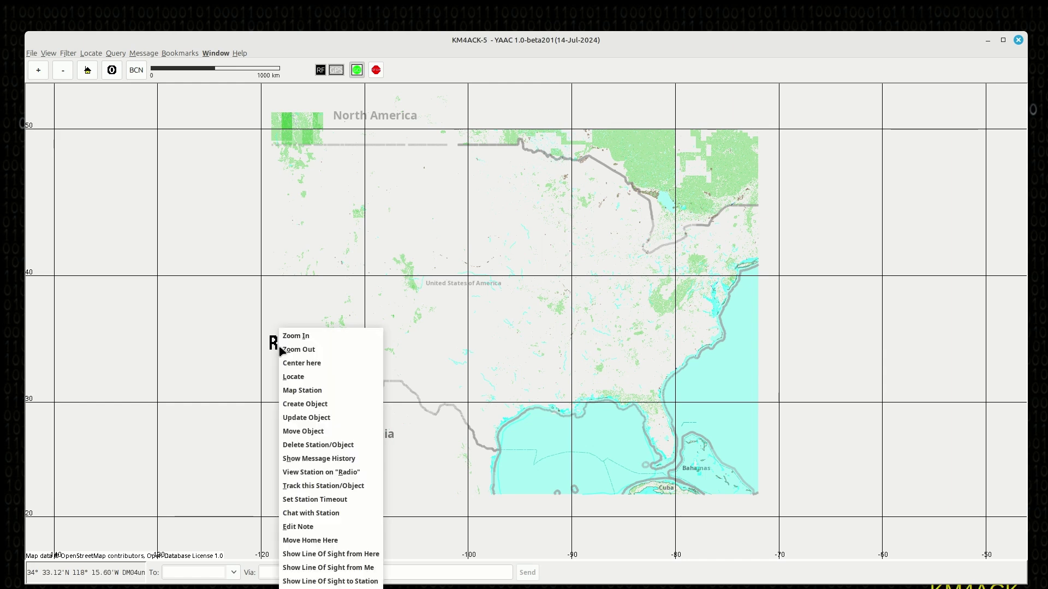
left_click(312, 364)
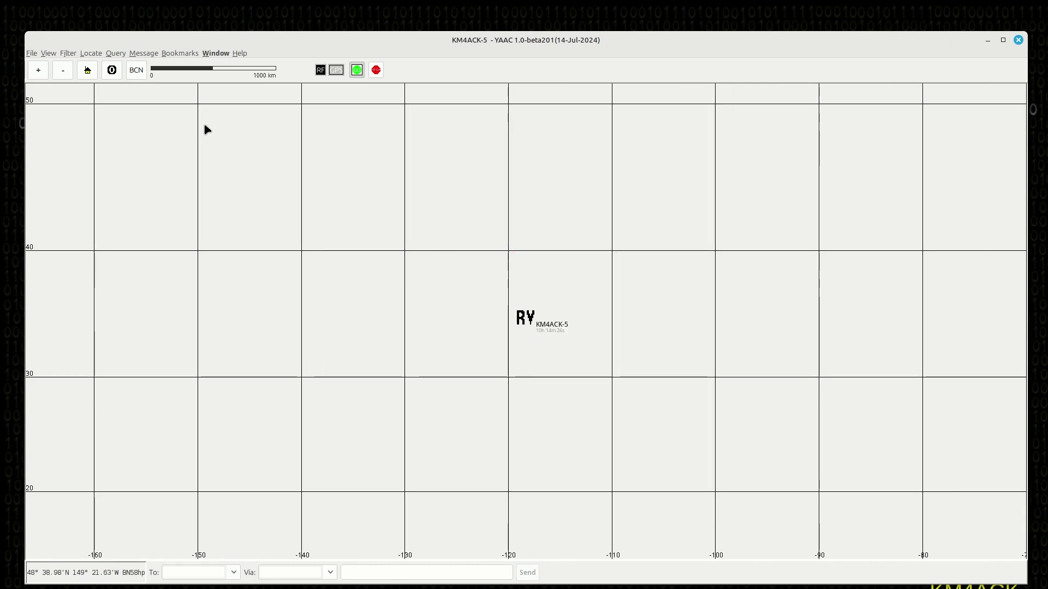
left_click(39, 72)
left_click(40, 72)
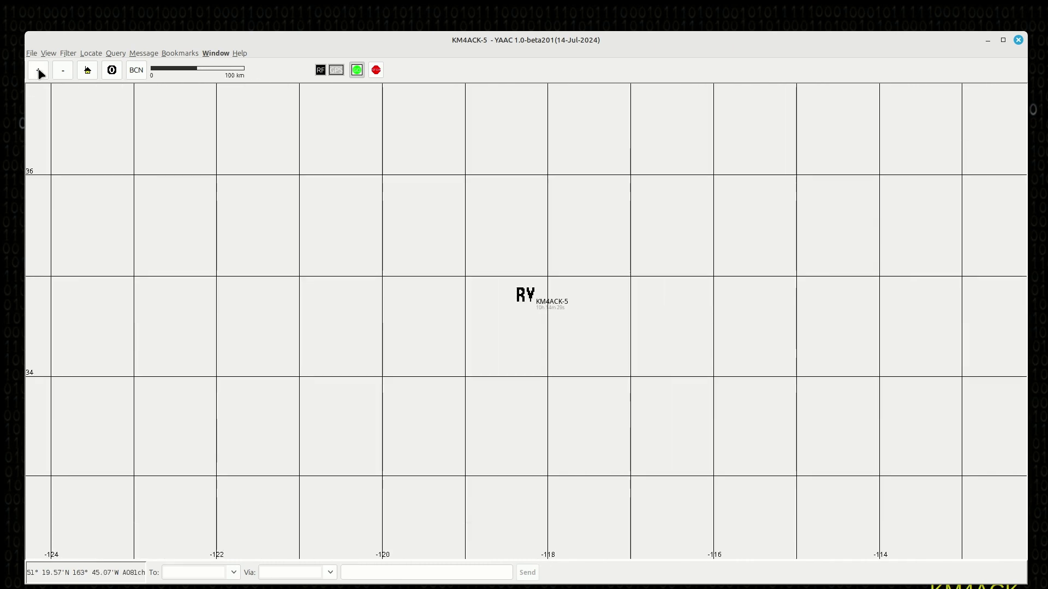
left_click(39, 73)
left_click(40, 73)
left_click_drag(486, 156, 511, 375)
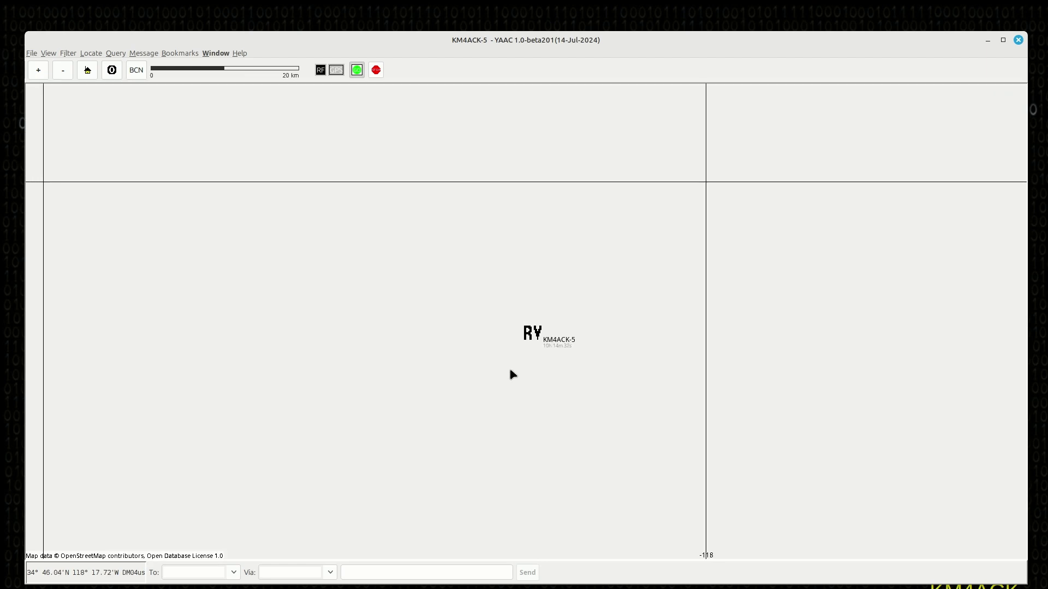
scroll(532, 333, "up", 4)
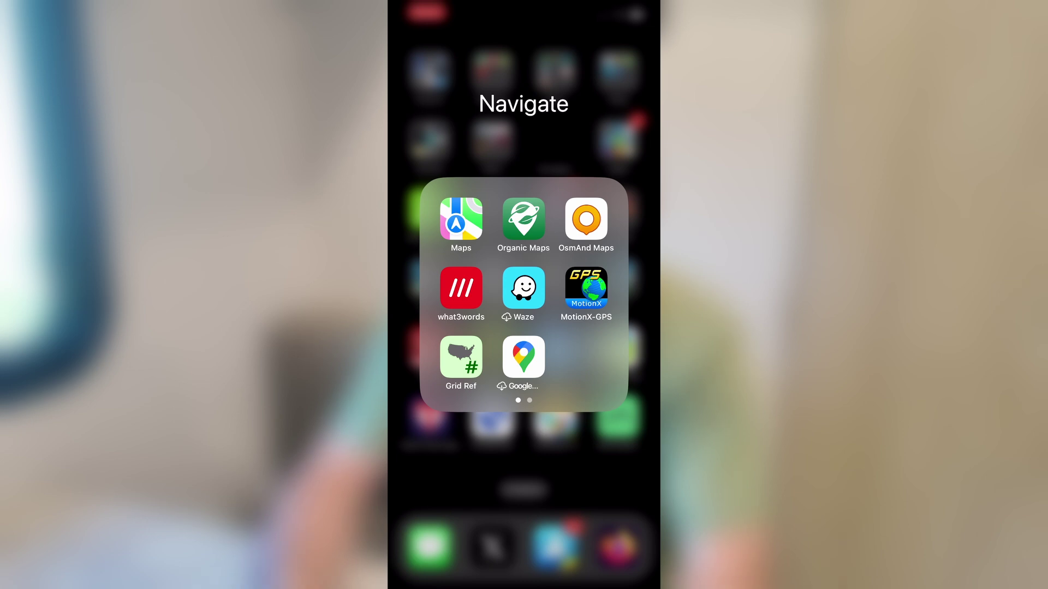
Launch Organic Maps and list its downloaded US state maps (1.17 GB)
left_click(524, 219)
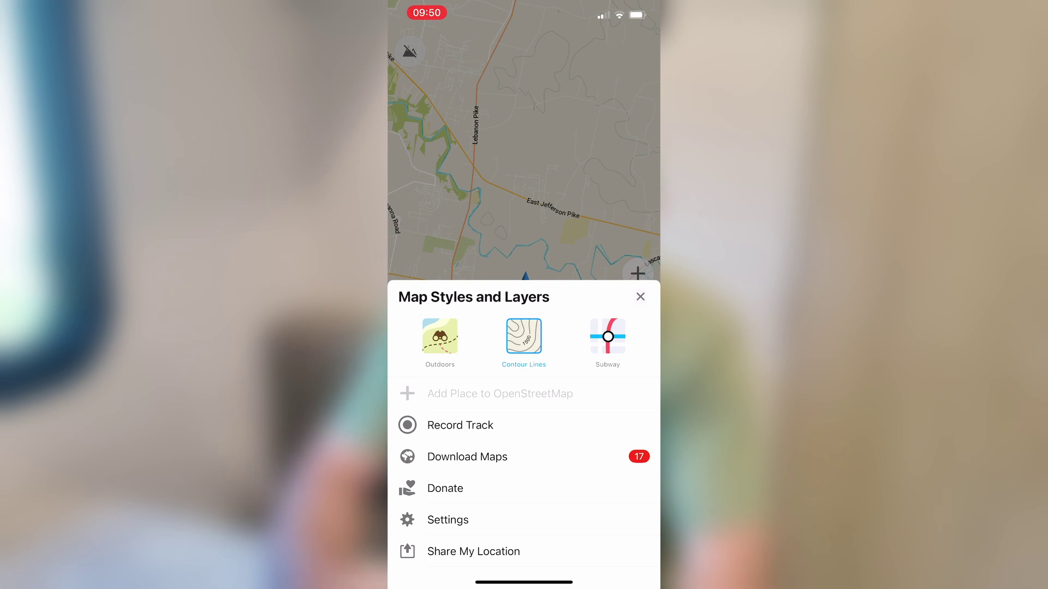
left_click(467, 456)
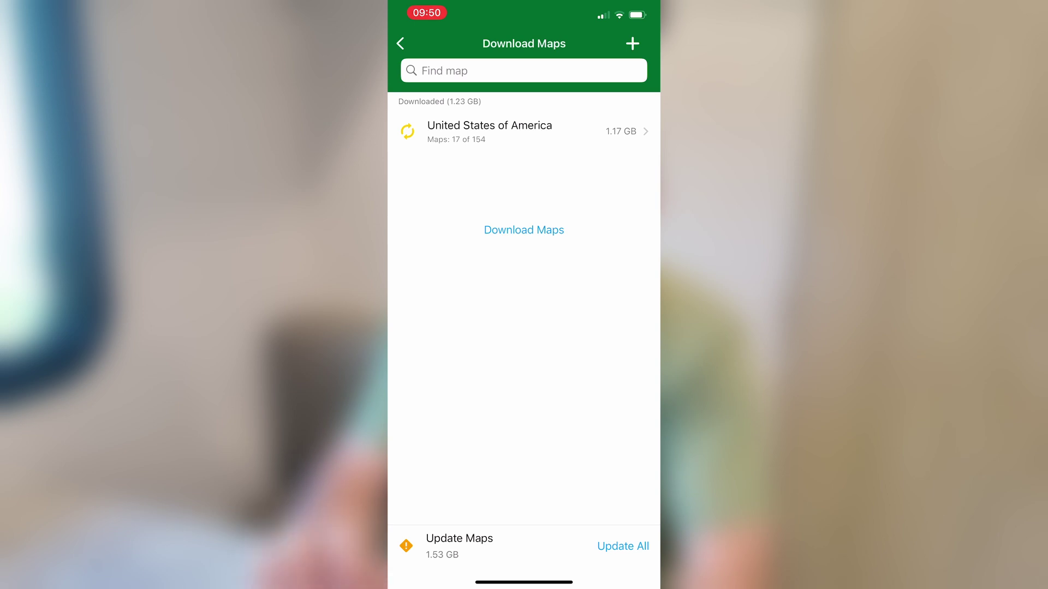
left_click(489, 131)
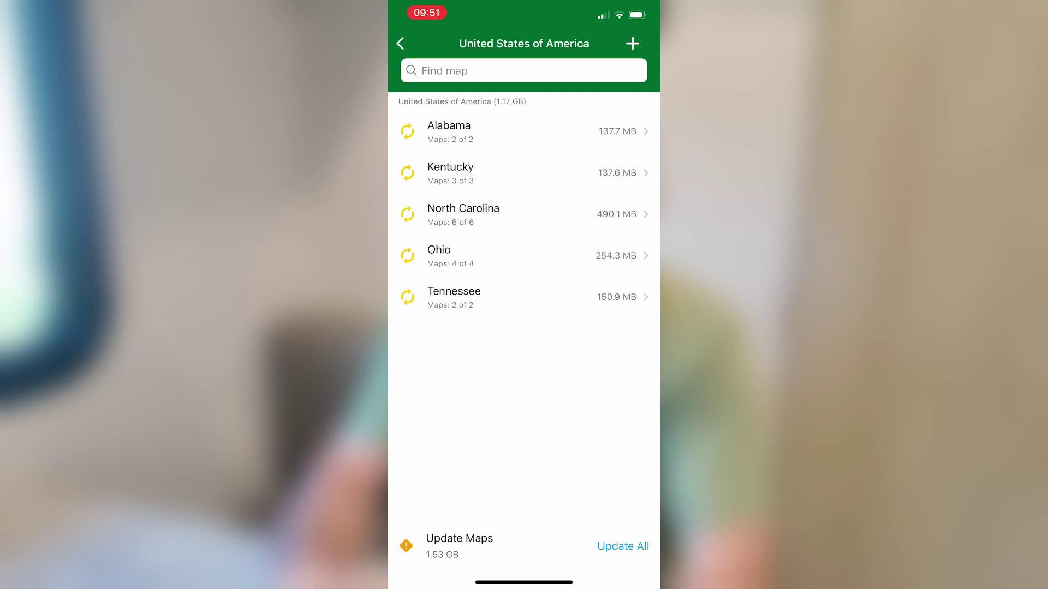
left_click(492, 131)
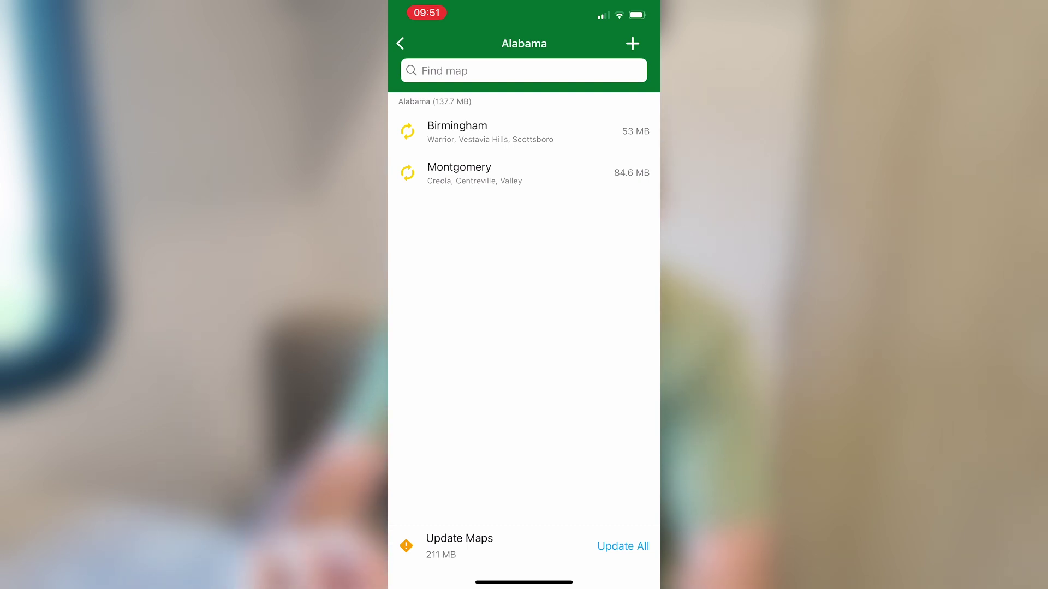
left_click(400, 43)
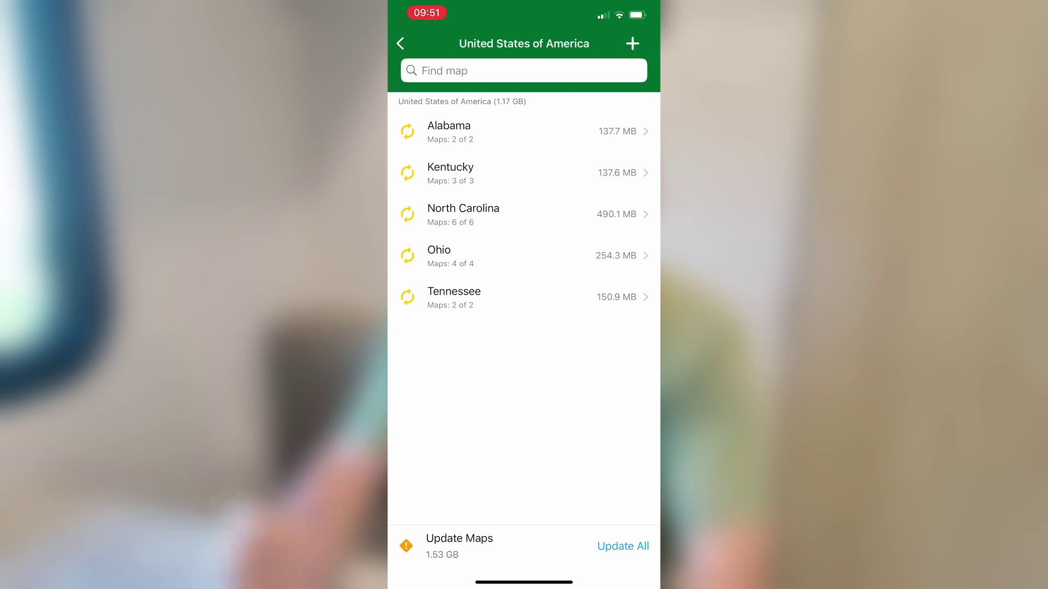
left_click(400, 43)
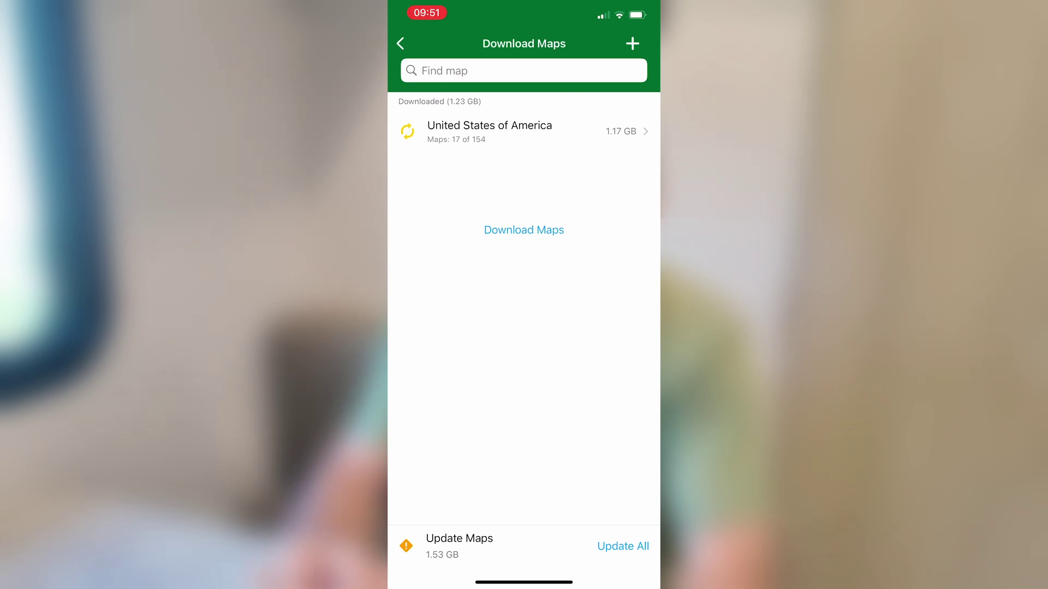
Search the Organic Maps catalogue for 'Florid' and open the Florida region
left_click(491, 70)
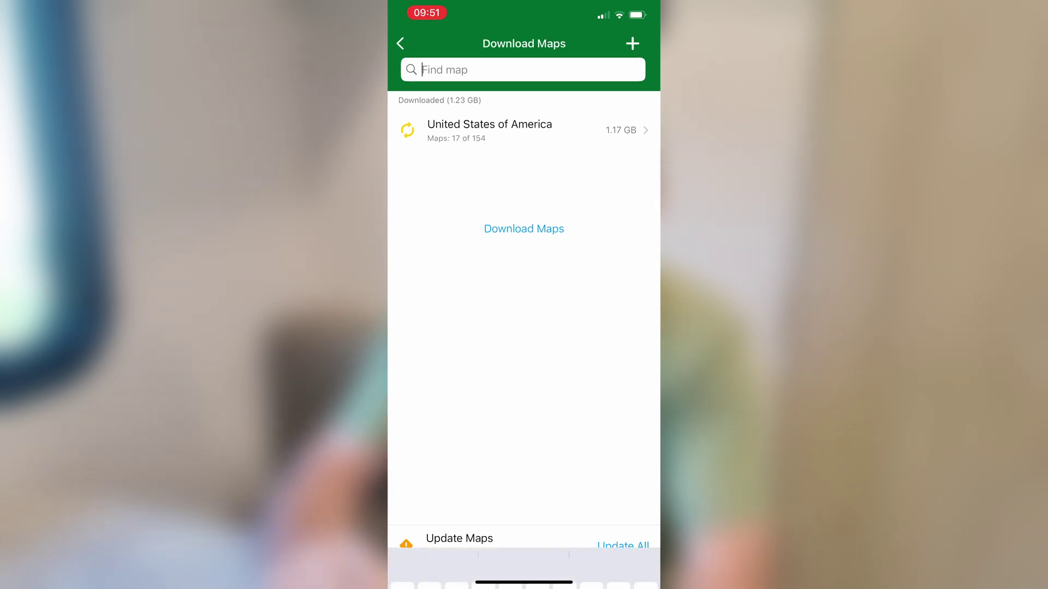
type("F")
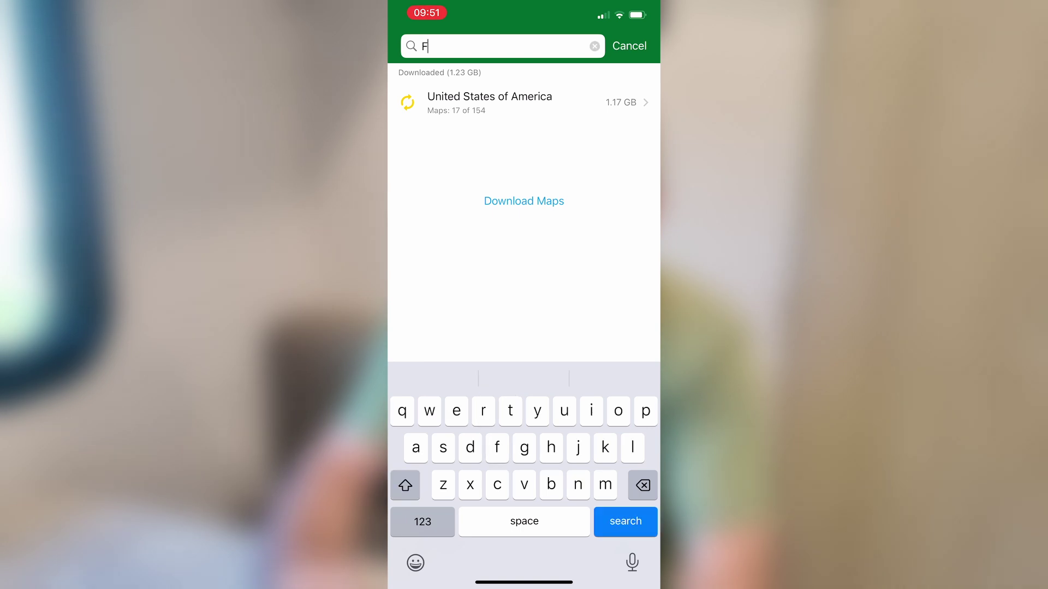
type("lorid")
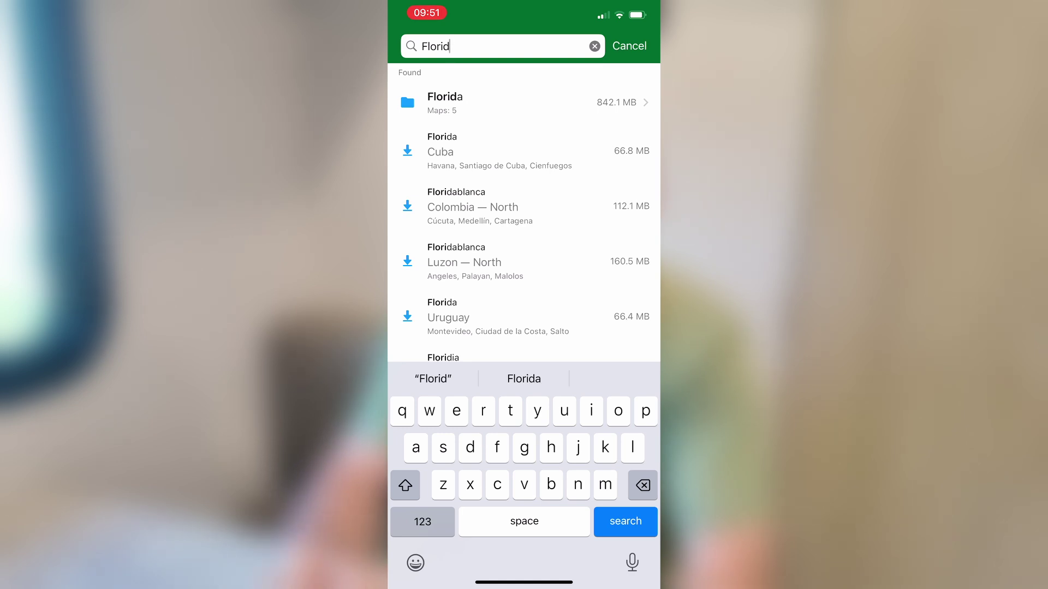
left_click(444, 102)
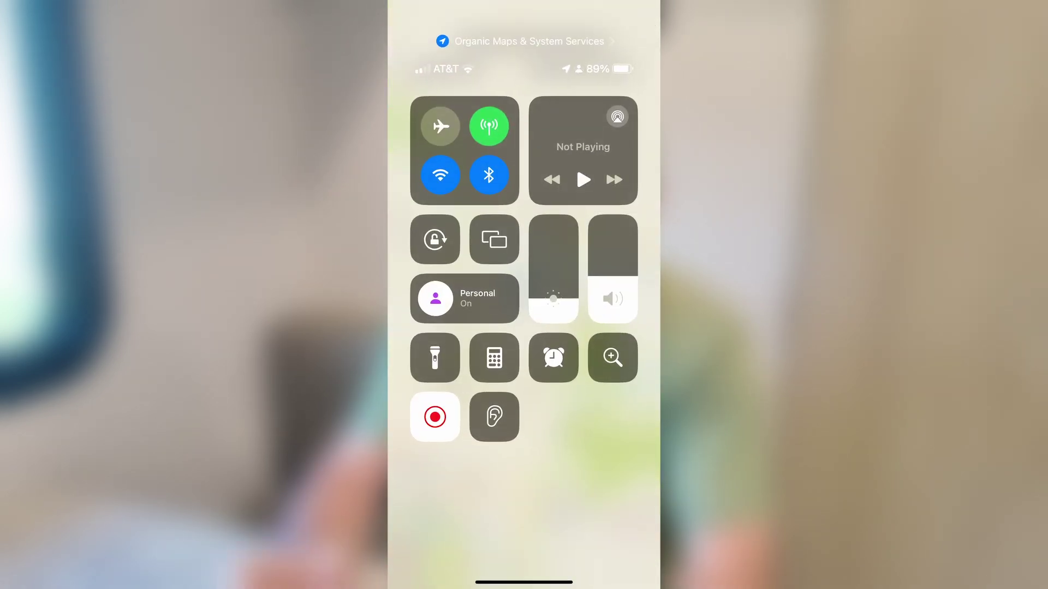
Switch on airplane mode and return to the map, now working offline
left_click(440, 126)
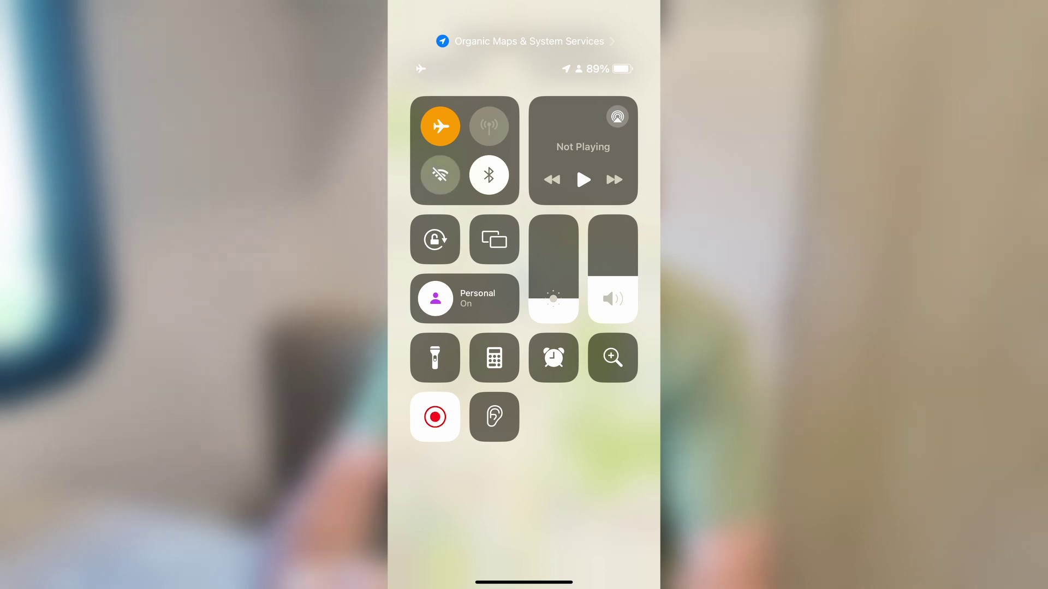
left_click_drag(575, 165, 575, 82)
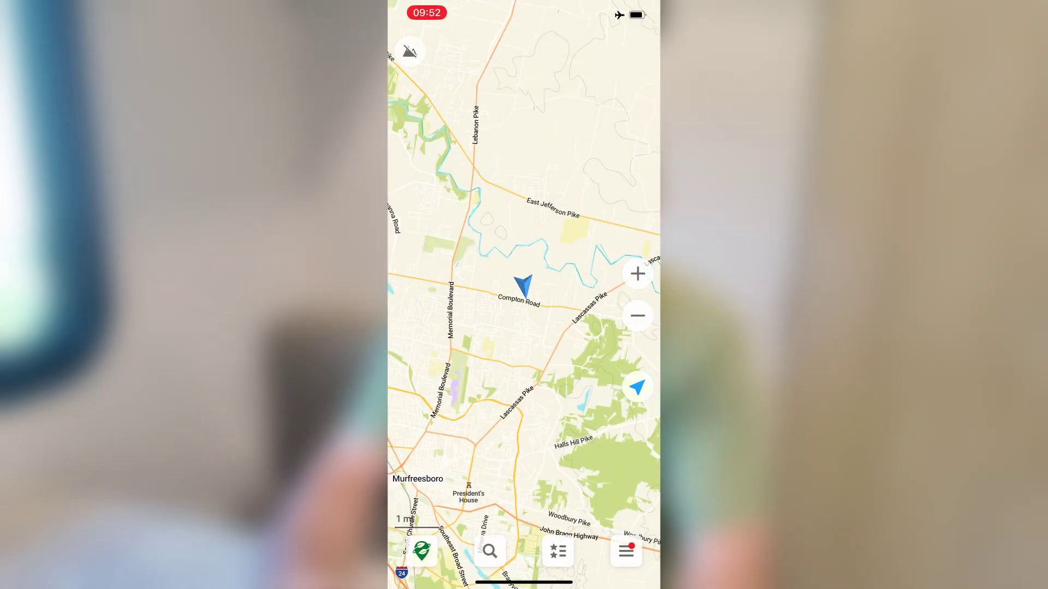
left_click_drag(523, 286, 562, 141)
Zoom into downtown Nashville and route to the 4th Avenue North & Commerce Street bus stop
scroll(523, 294, "down", 5)
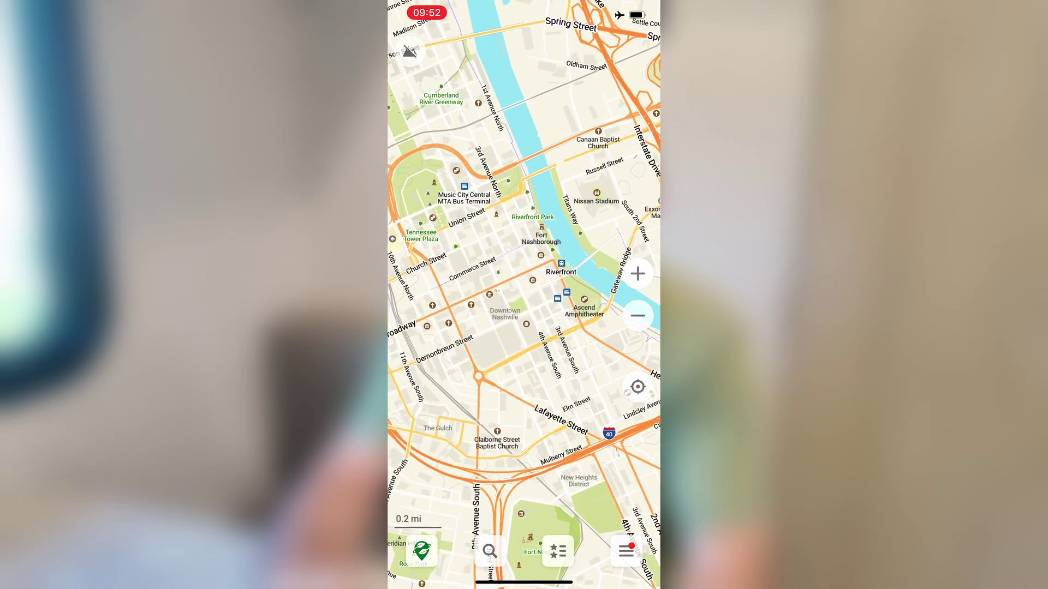
scroll(524, 294, "up", 5)
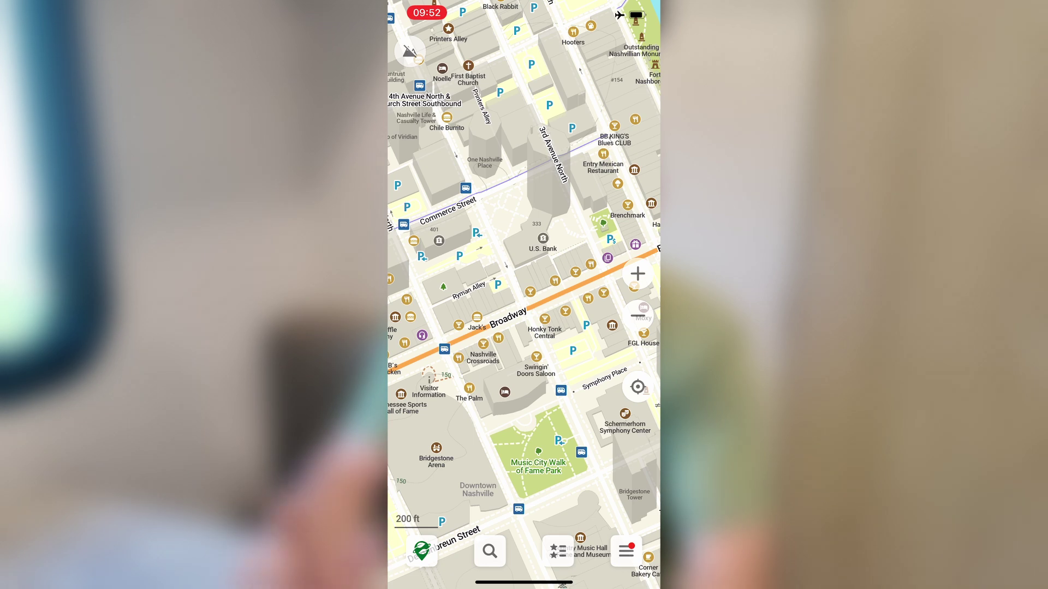
scroll(447, 156, "up", 3)
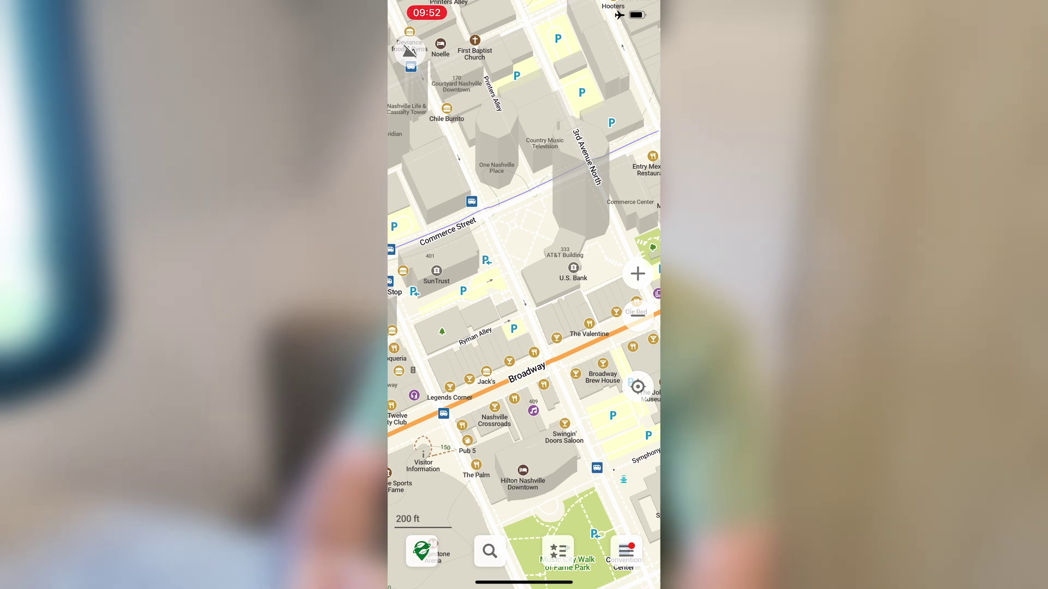
left_click(471, 201)
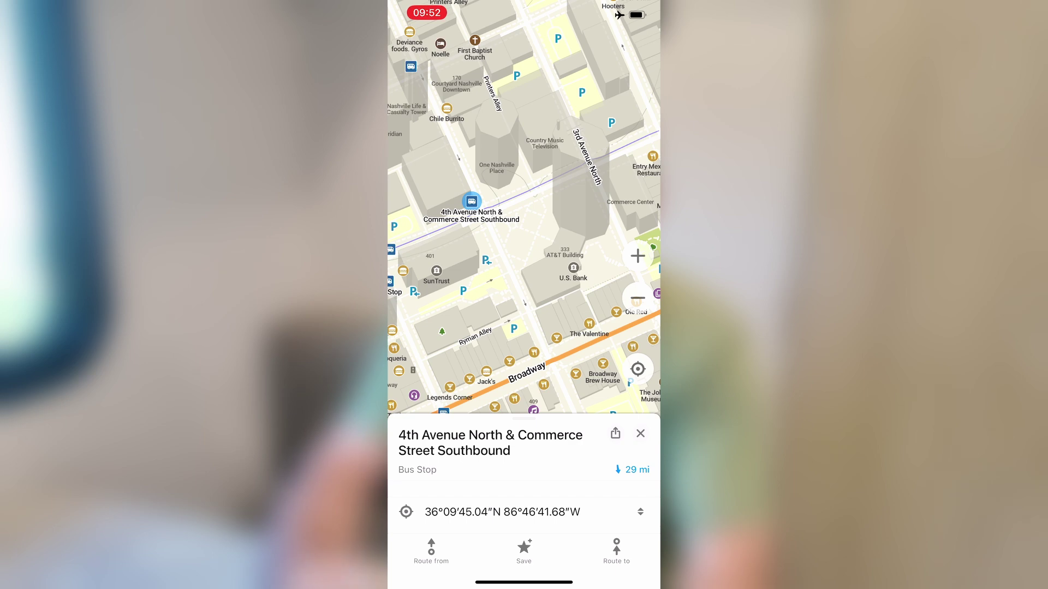
left_click(616, 547)
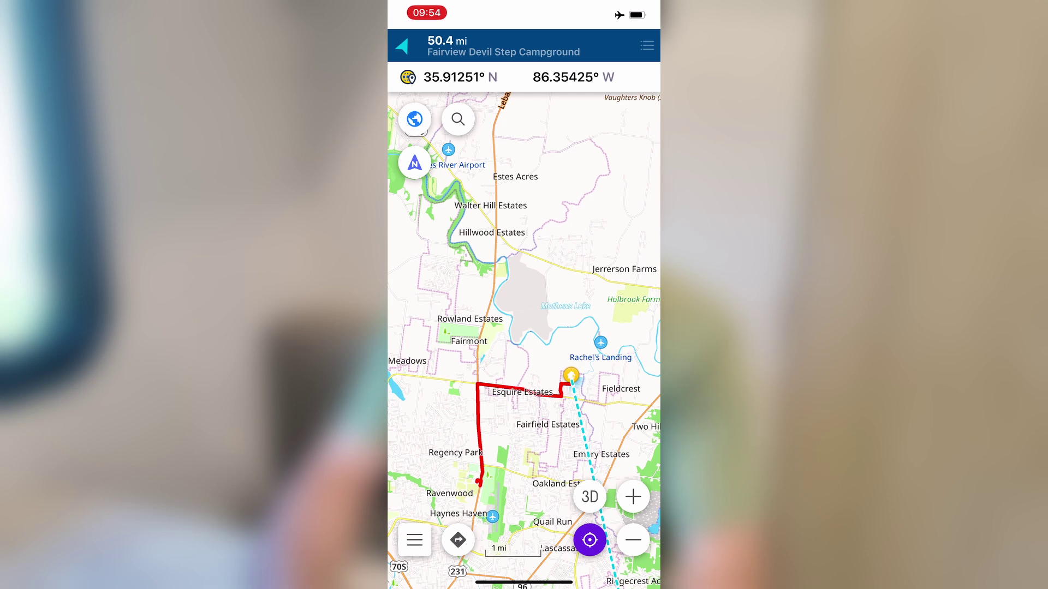
Pan toward Murfreesboro, confirm airplane mode is on, then zoom into Nashville around Union Street
scroll(524, 338, "down", 3)
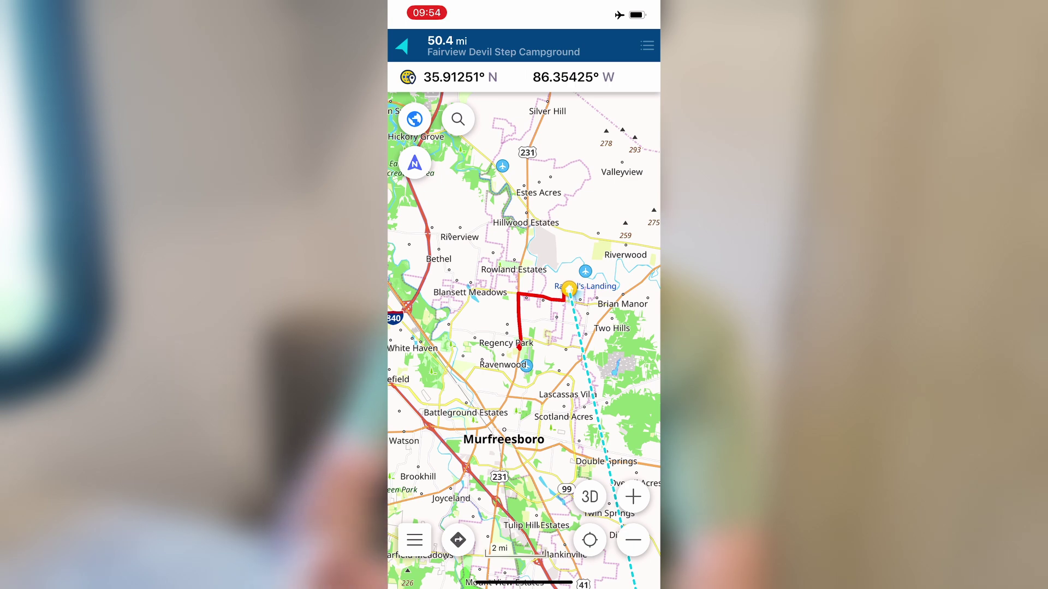
left_click_drag(524, 382, 537, 243)
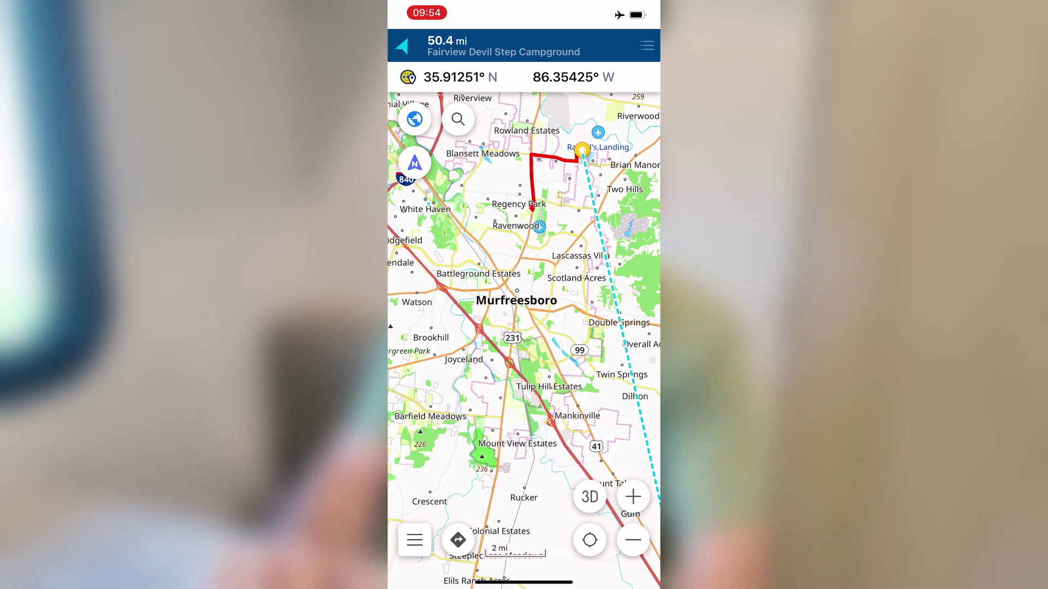
left_click_drag(633, 9, 628, 245)
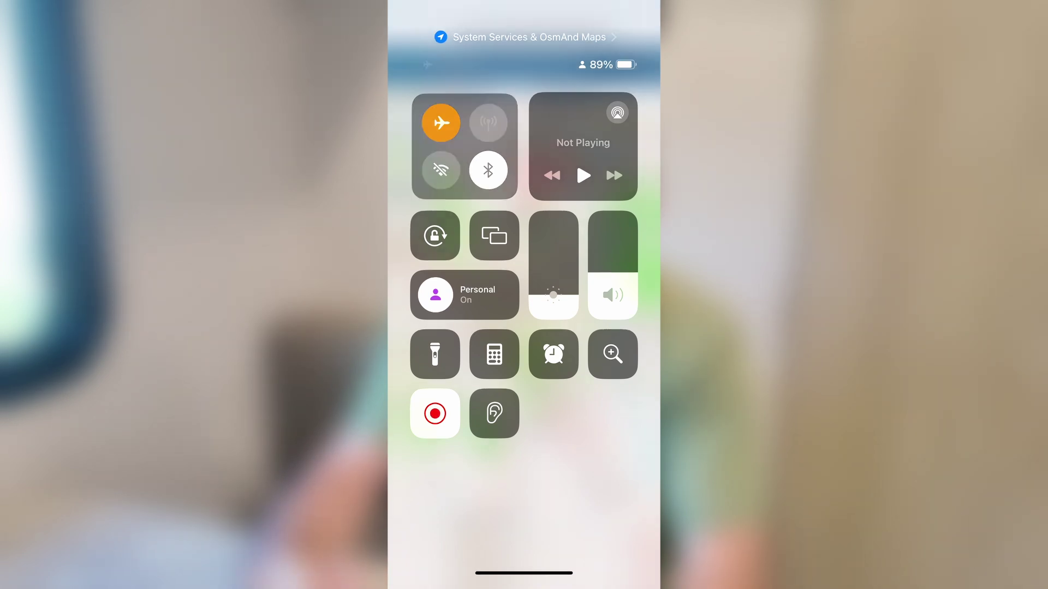
left_click_drag(524, 546, 524, 218)
scroll(524, 338, "down", 3)
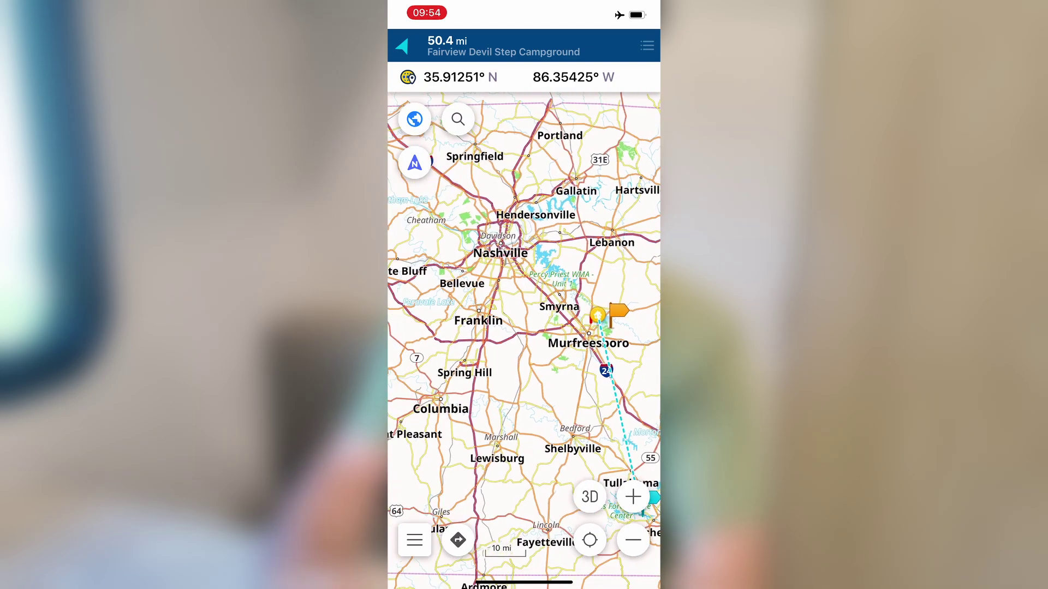
scroll(501, 253, "up", 5)
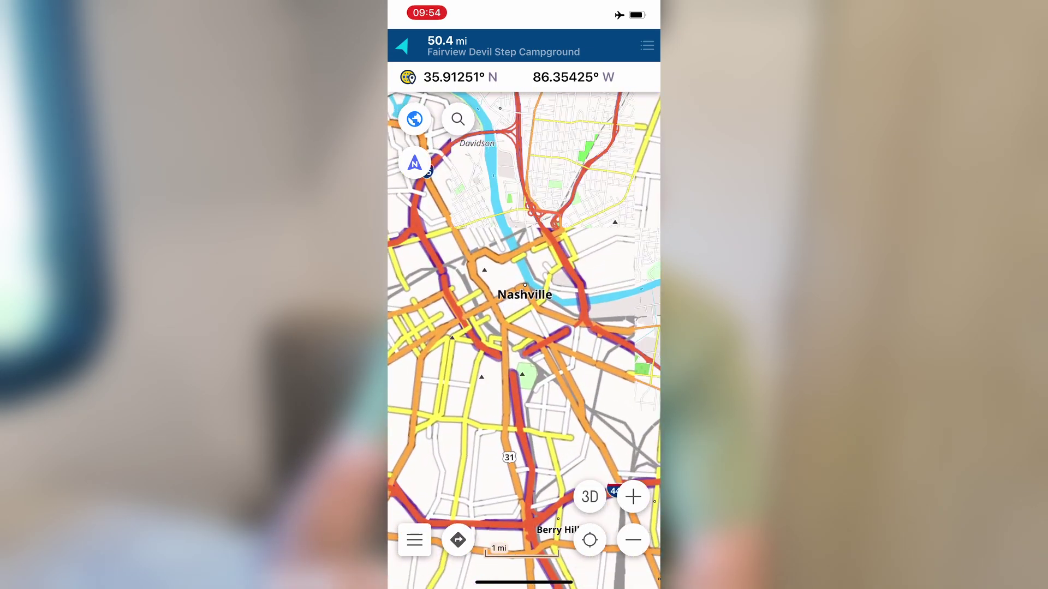
scroll(516, 382, "up", 5)
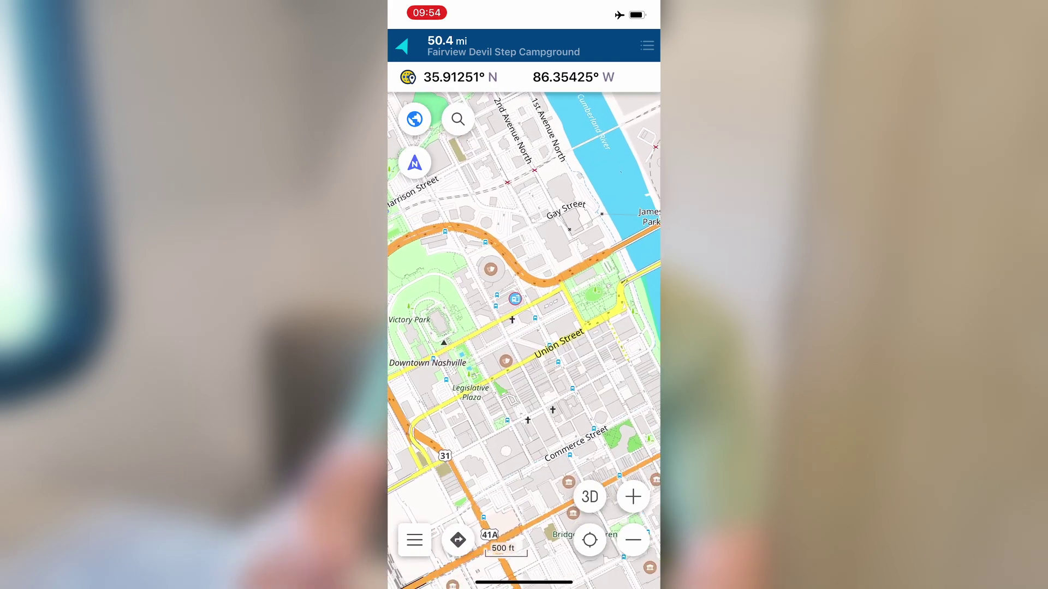
scroll(549, 388, "up", 5)
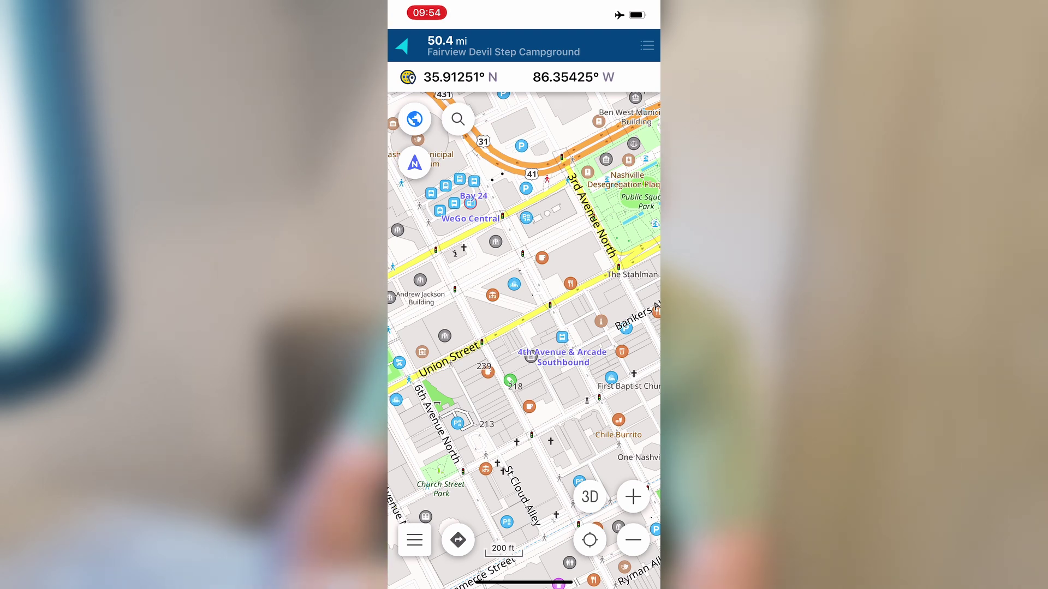
Compute the 38.5 mi, 48-minute offline route to Deaderick Street, then close the preview
left_click(492, 261)
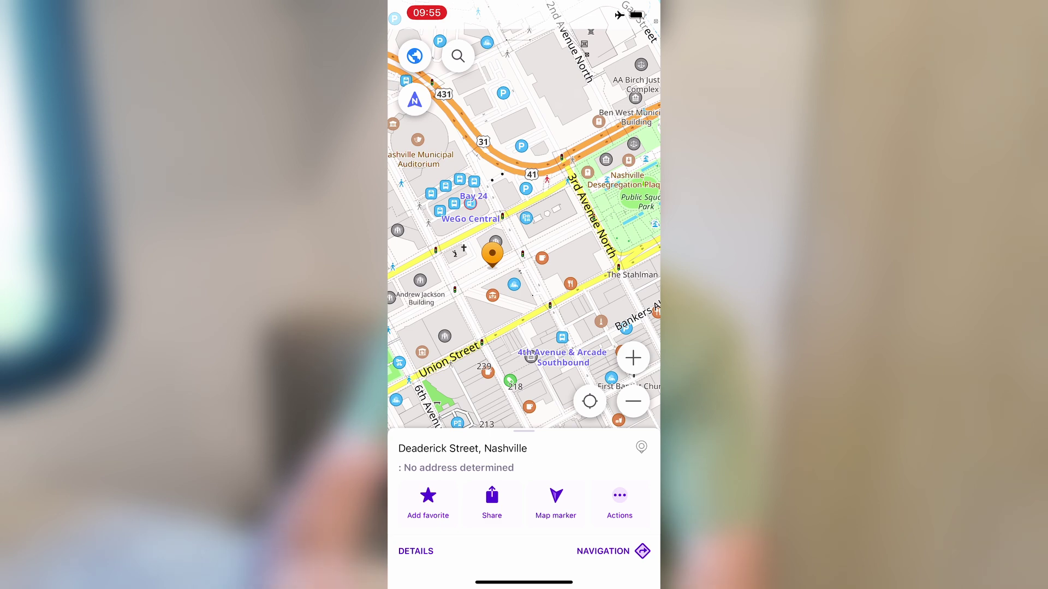
left_click(603, 551)
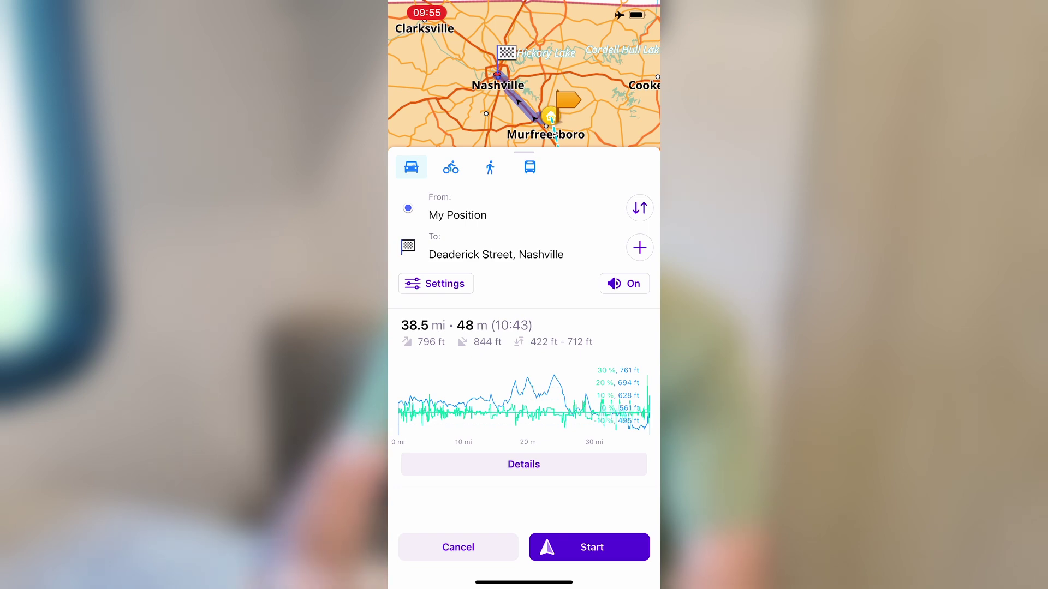
left_click_drag(524, 164, 524, 390)
left_click(458, 547)
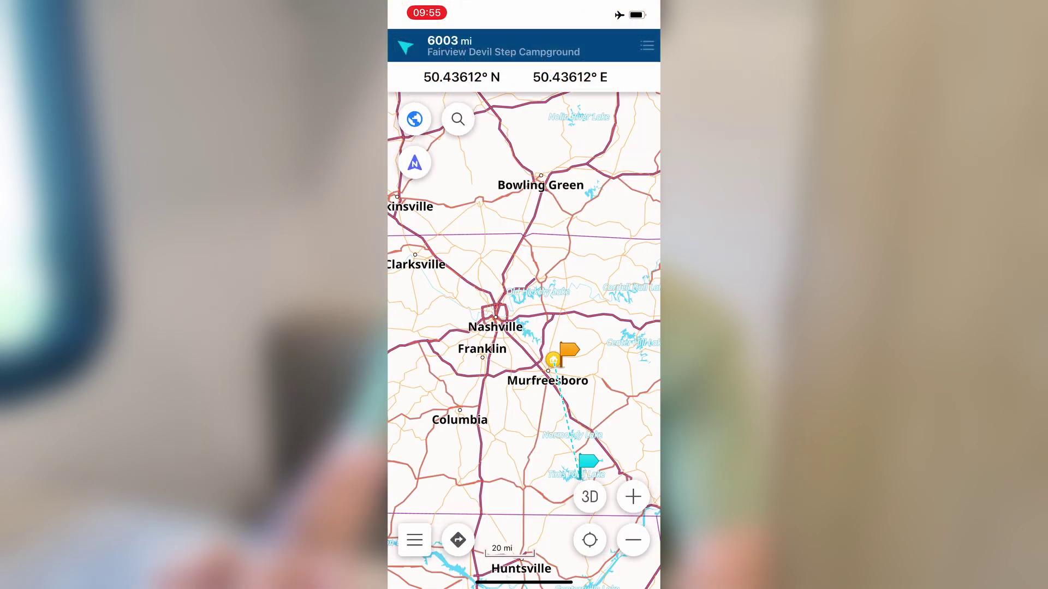
left_click_drag(638, 6, 639, 273)
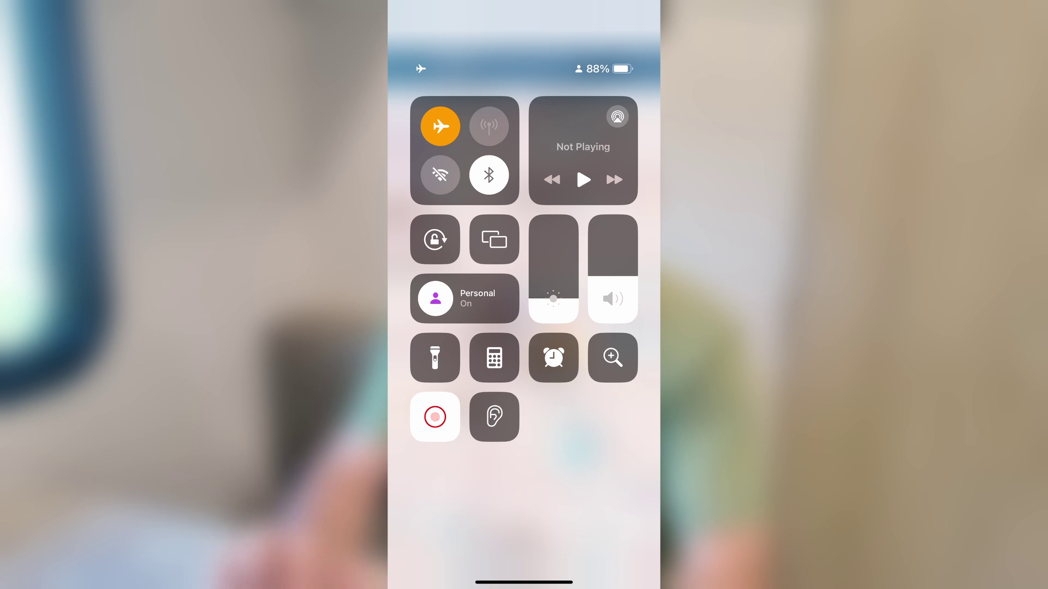
Turn Airplane Mode off and bring up OsmAnd's main menu
left_click(440, 124)
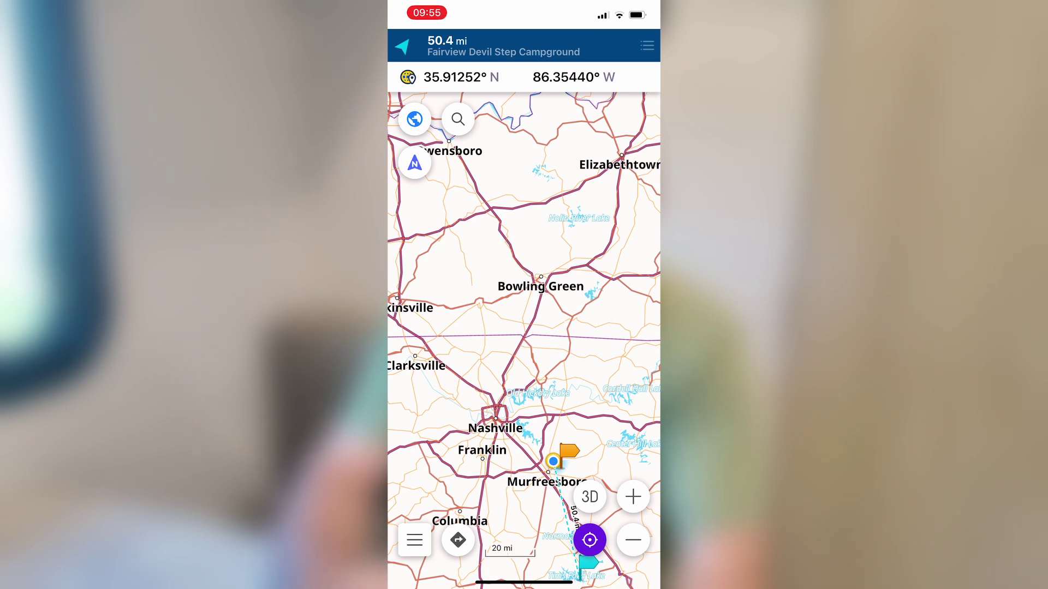
left_click(414, 541)
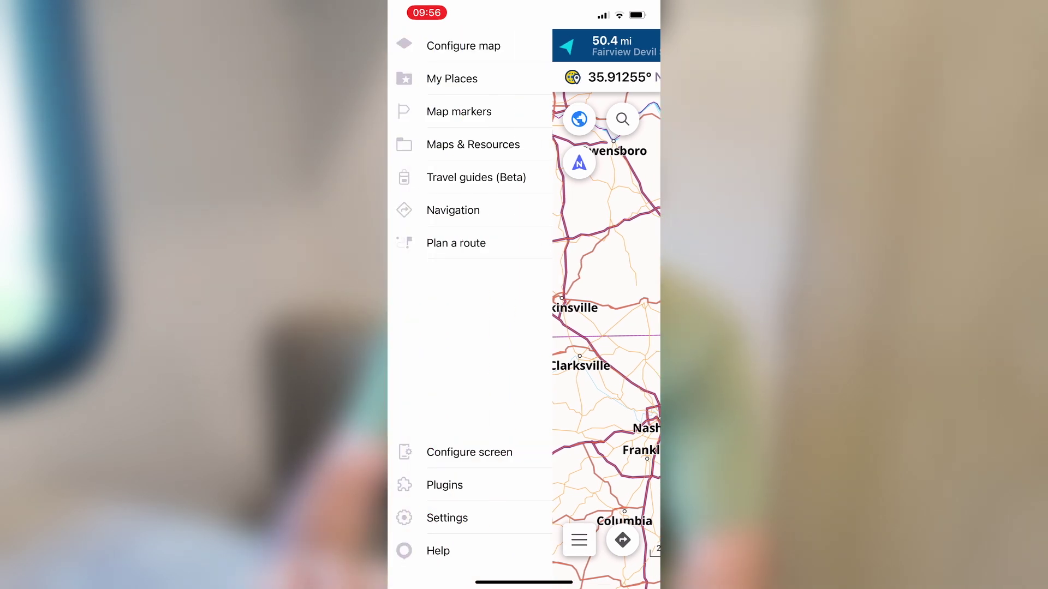
Browse the Maps & Resources catalogue and enter the North America regions
left_click(473, 145)
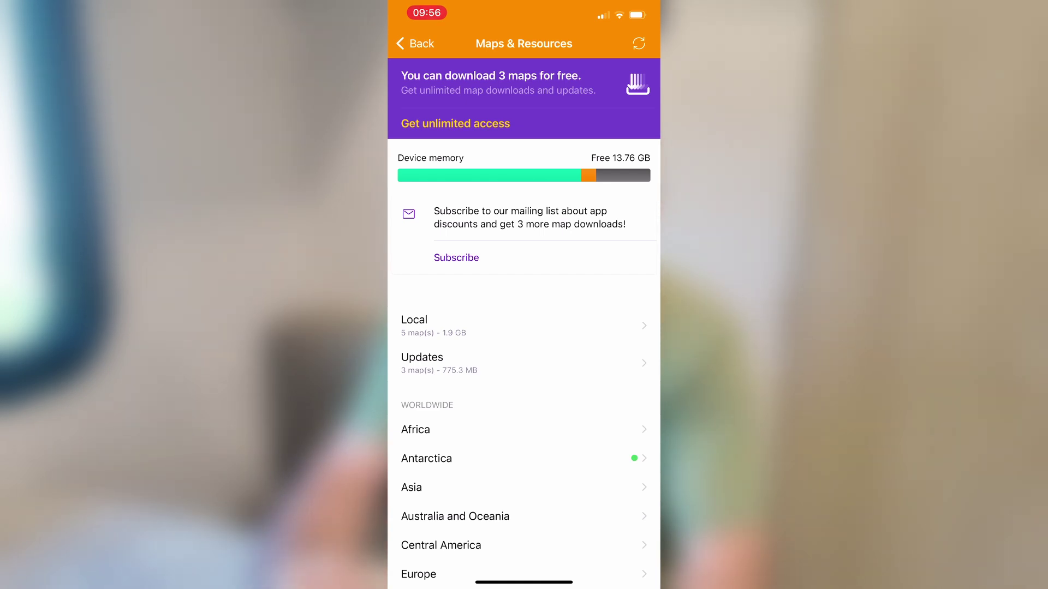
scroll(523, 328, "down", 2)
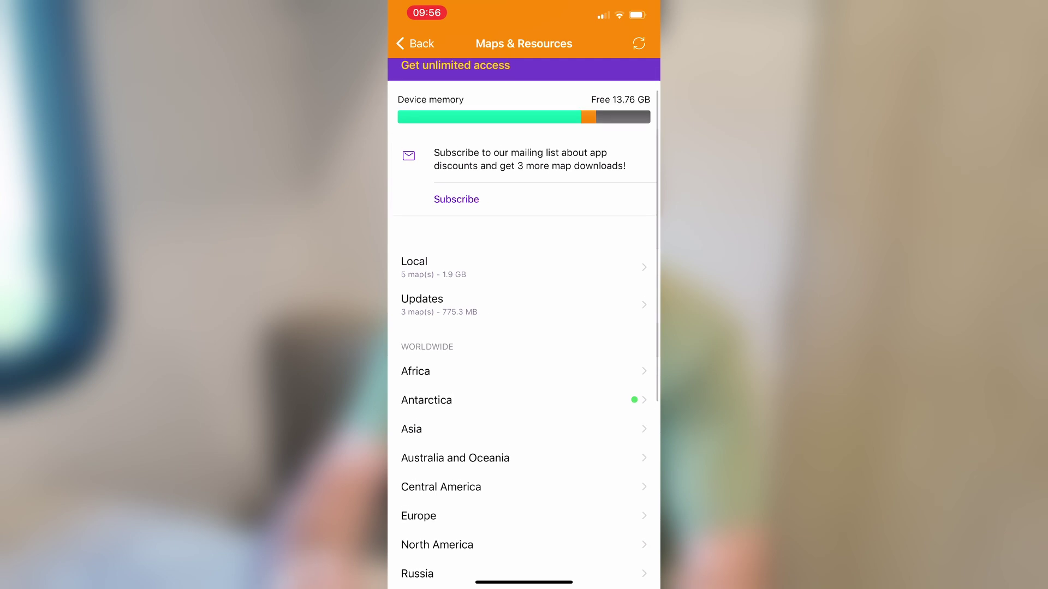
scroll(524, 328, "up", 2)
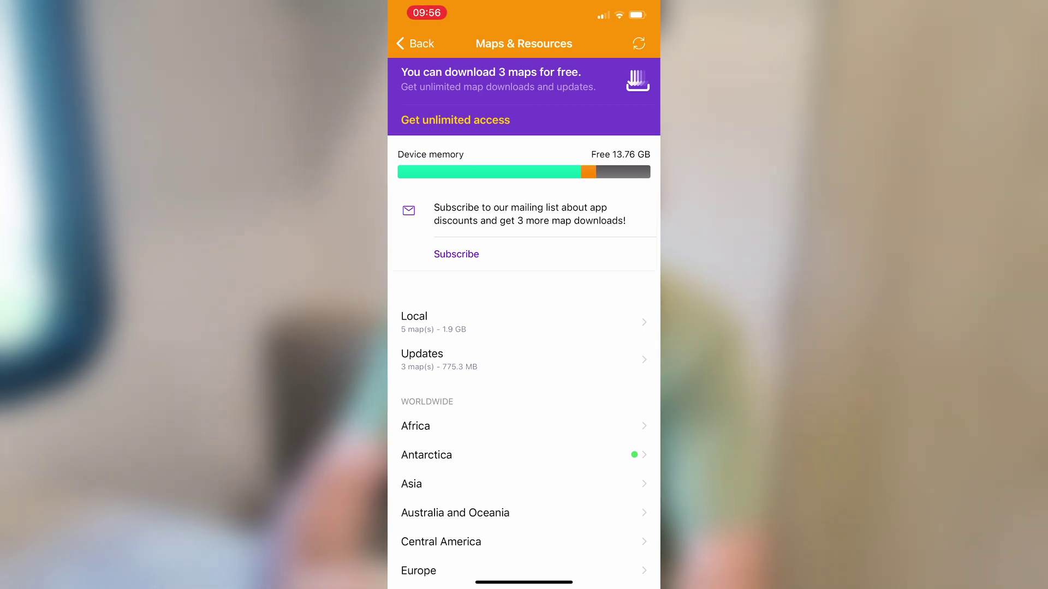
scroll(524, 328, "down", 5)
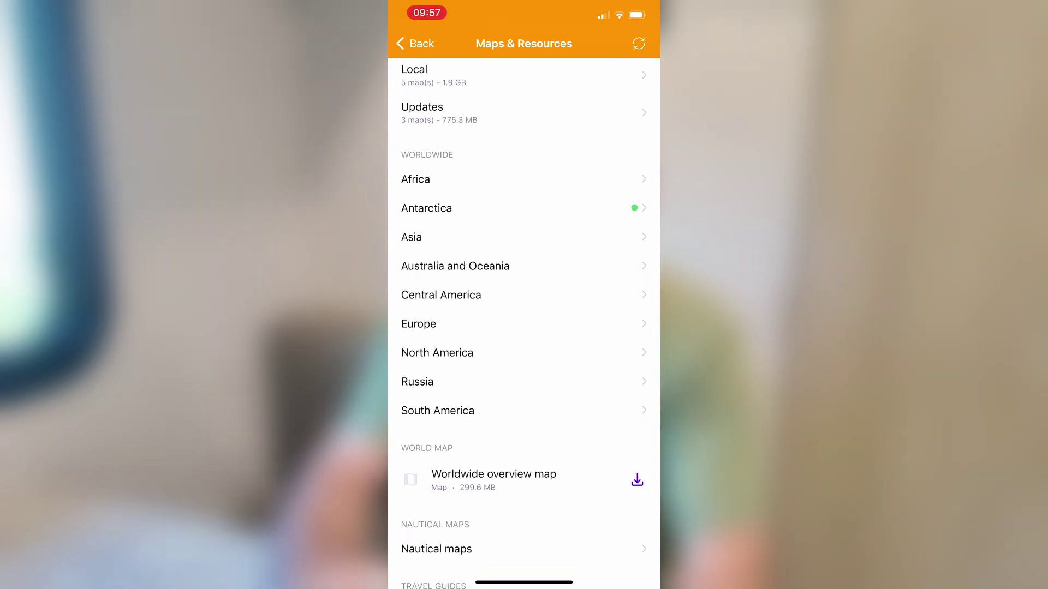
left_click(437, 352)
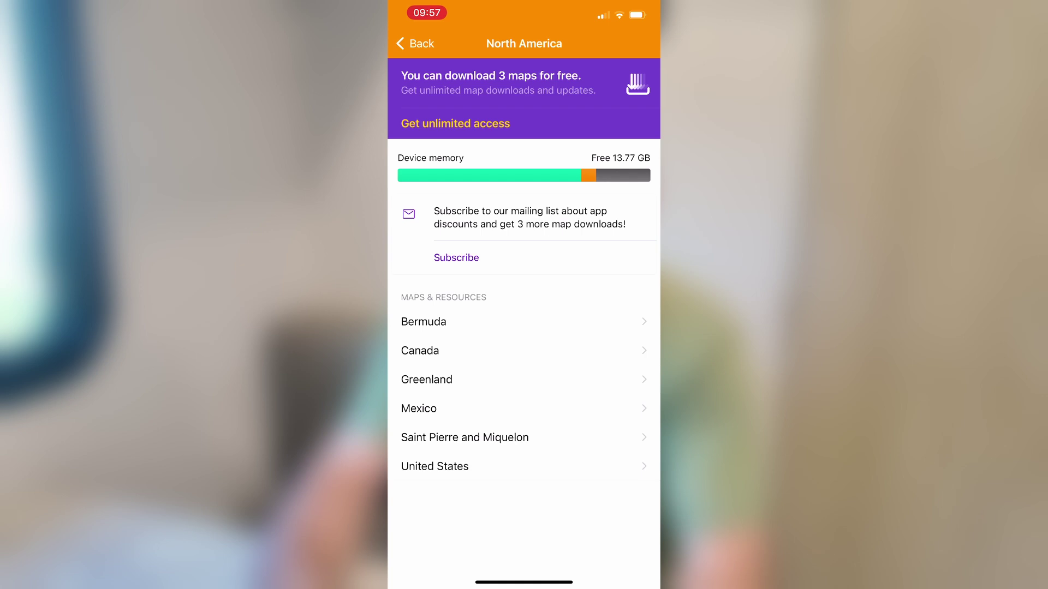
Open the United States map downloads and scroll through the list of states
left_click(434, 466)
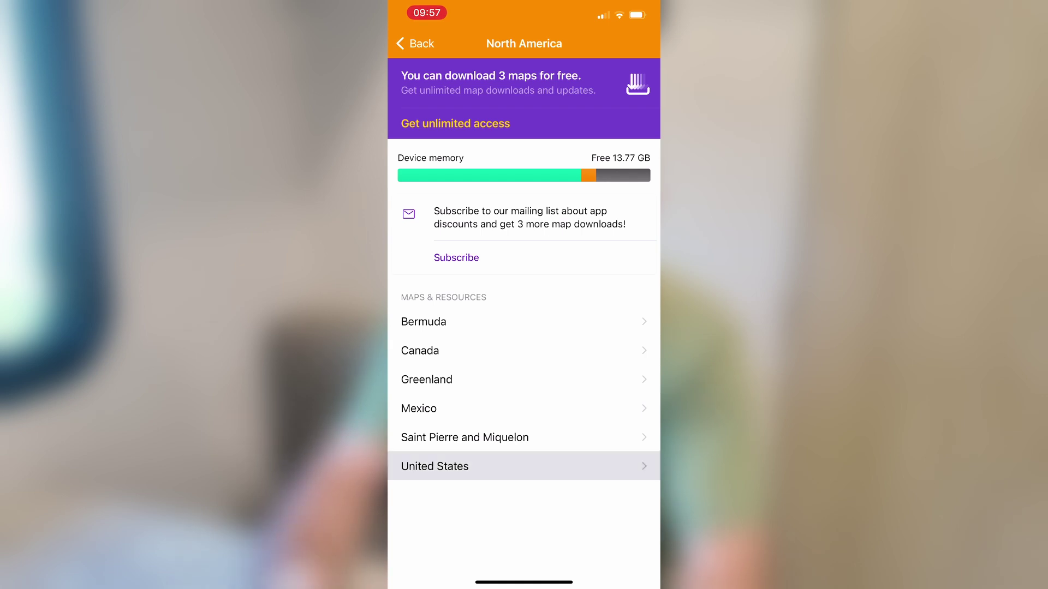
scroll(524, 327, "down", 1)
scroll(524, 328, "down", 5)
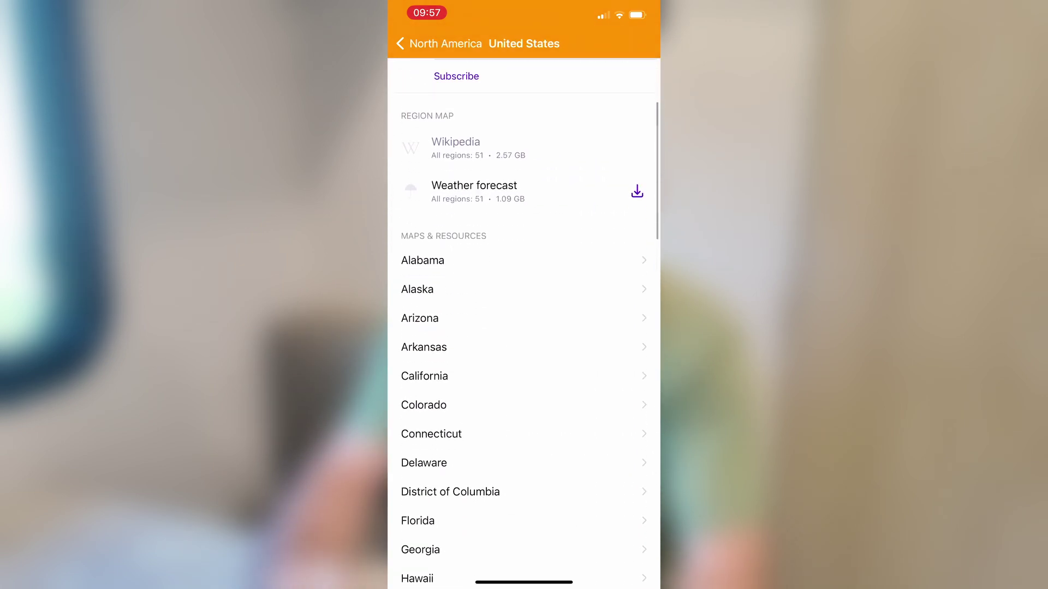
scroll(524, 328, "down", 5)
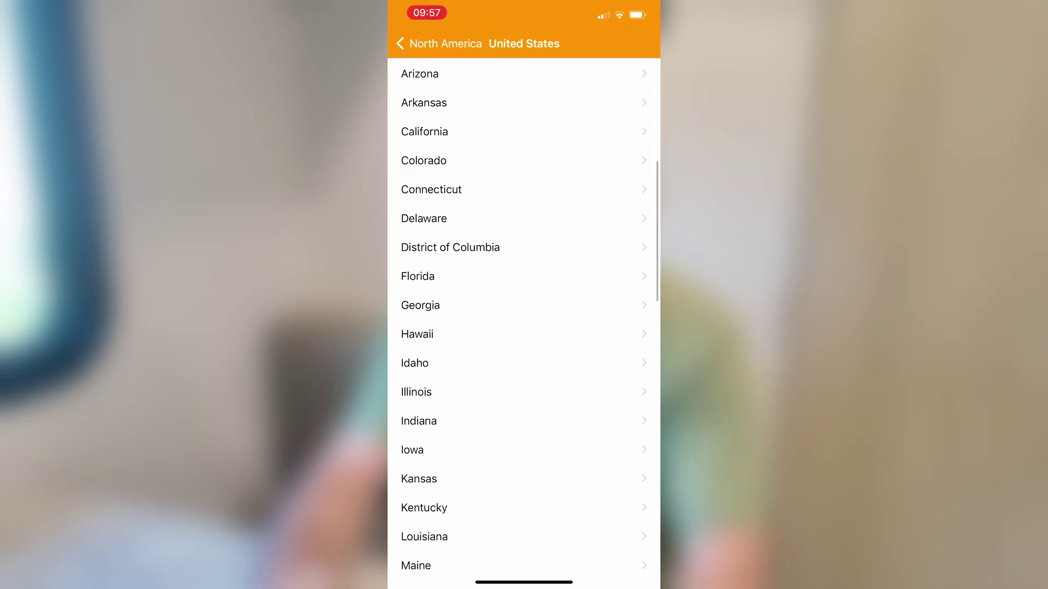
scroll(524, 328, "up", 10)
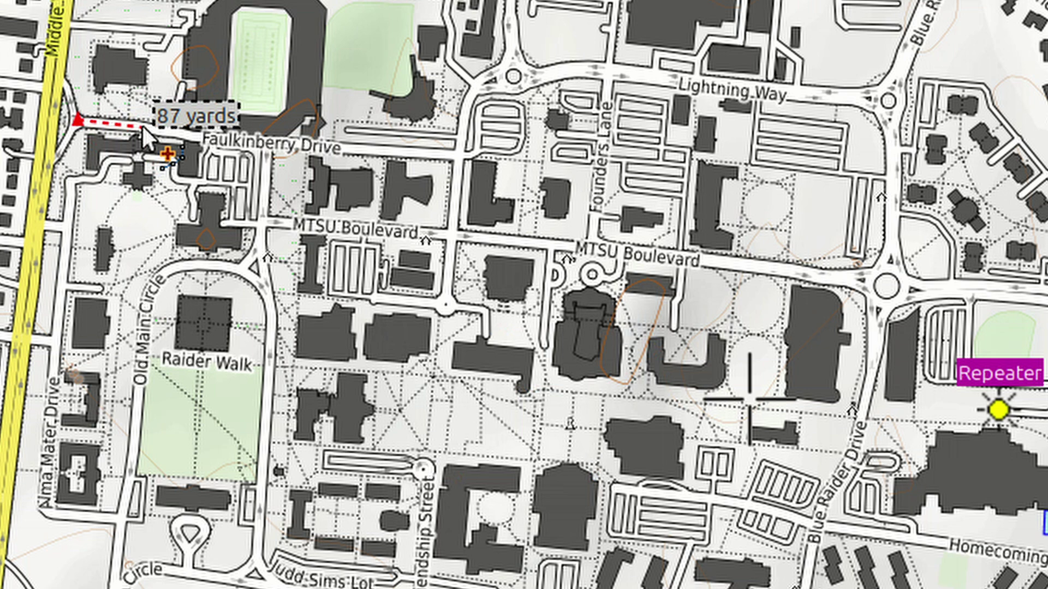
Extend the measurement along Faulkinberry Drive and south past MTSU Boulevard, reaching 718 yards
left_click(239, 141)
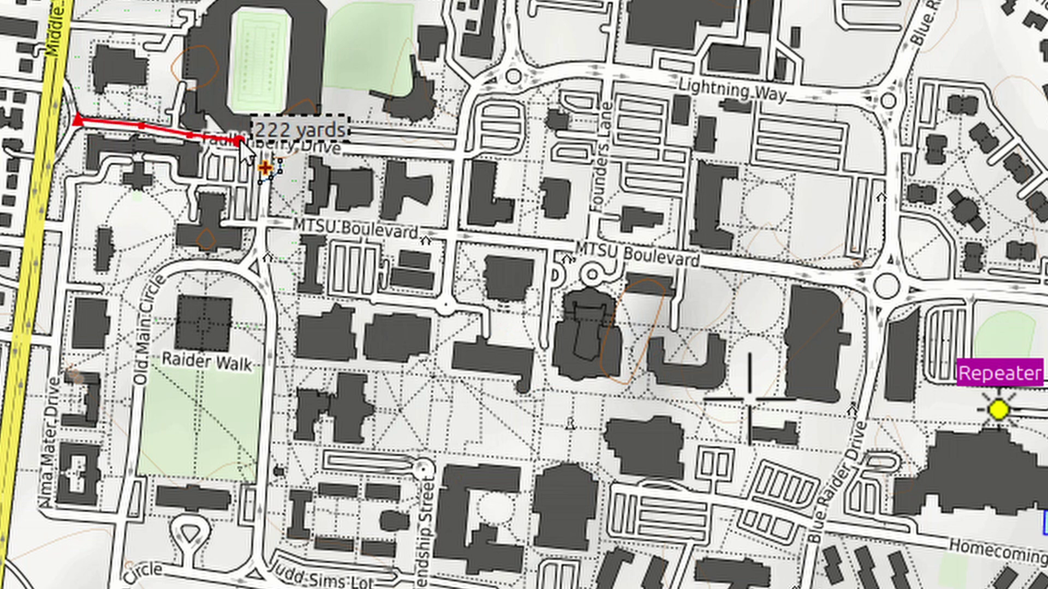
left_click(453, 155)
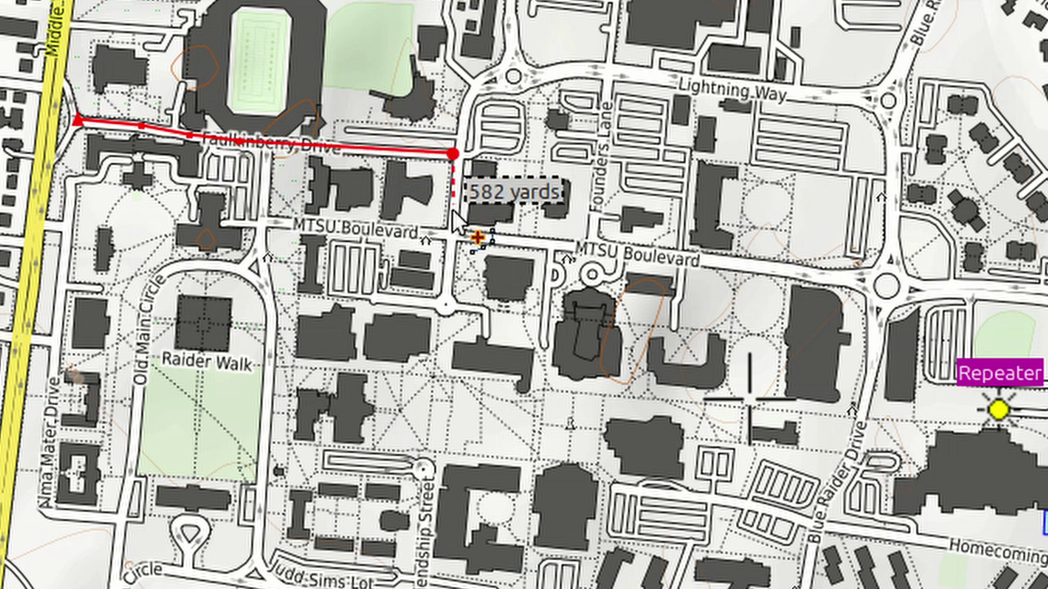
left_click(448, 279)
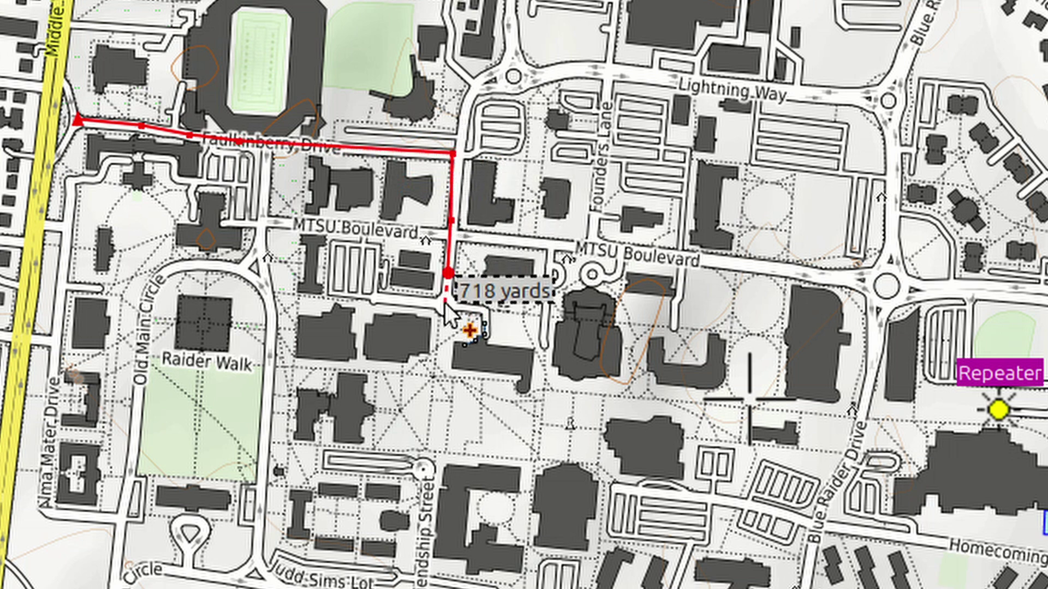